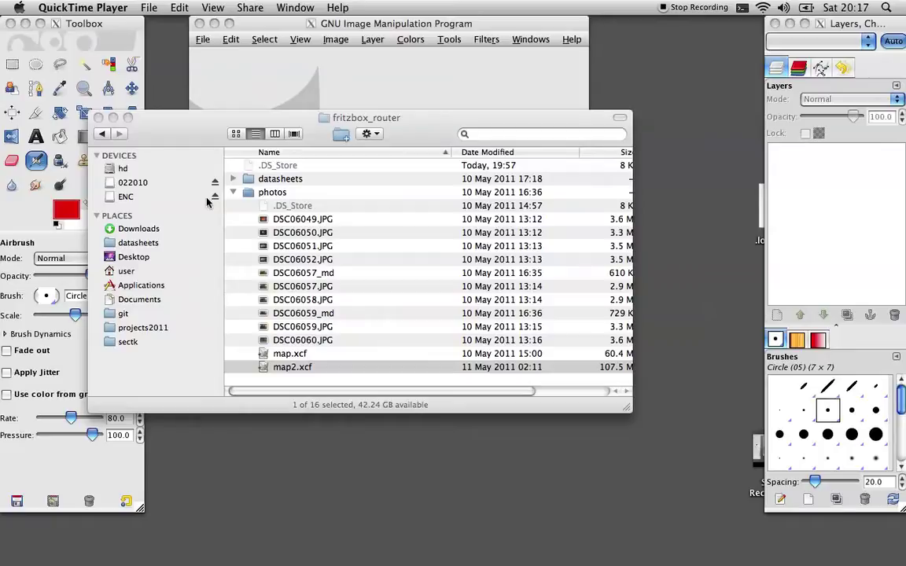
Quick Look through the router photos from DSC06049.JPG to DSC06057_md, then open map.xcf
click(318, 268)
click(292, 264)
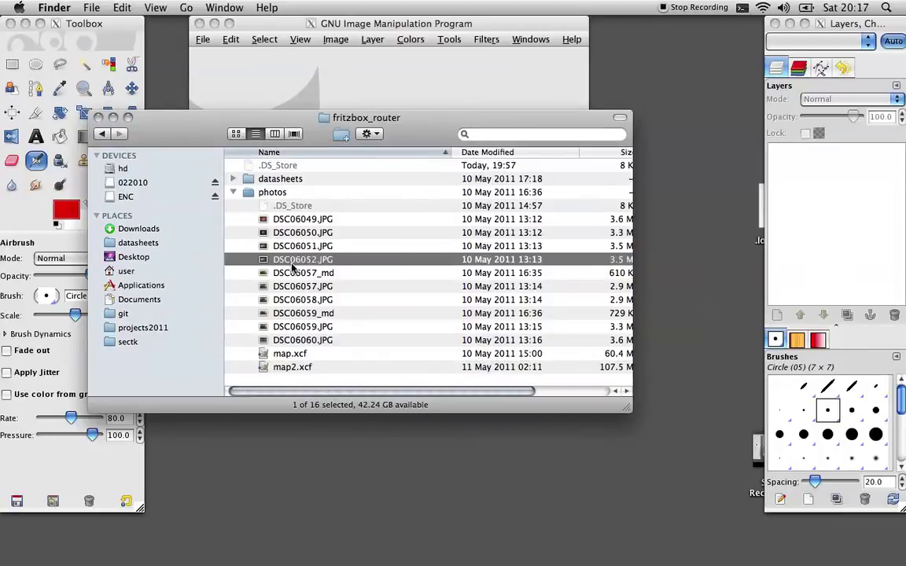
key(Up)
key(Up)
key(Up)
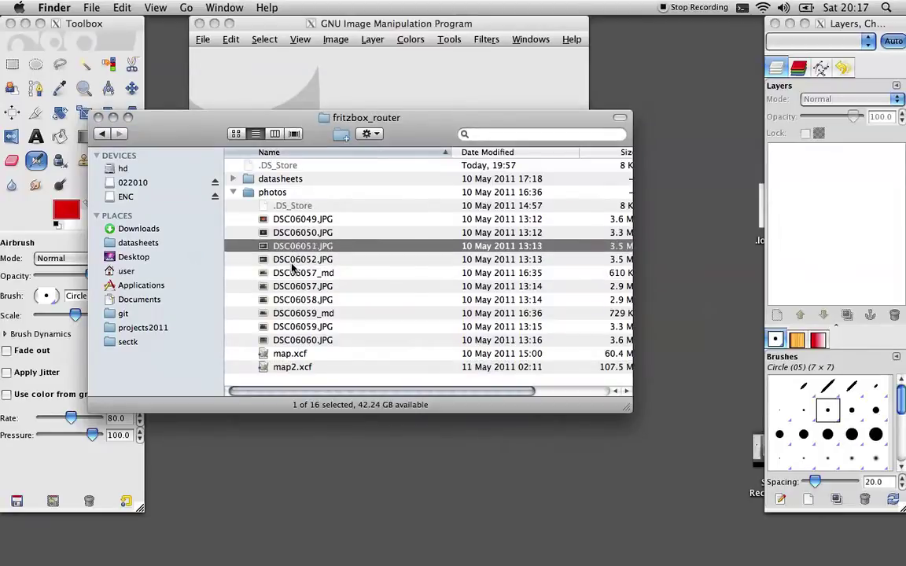
key(space)
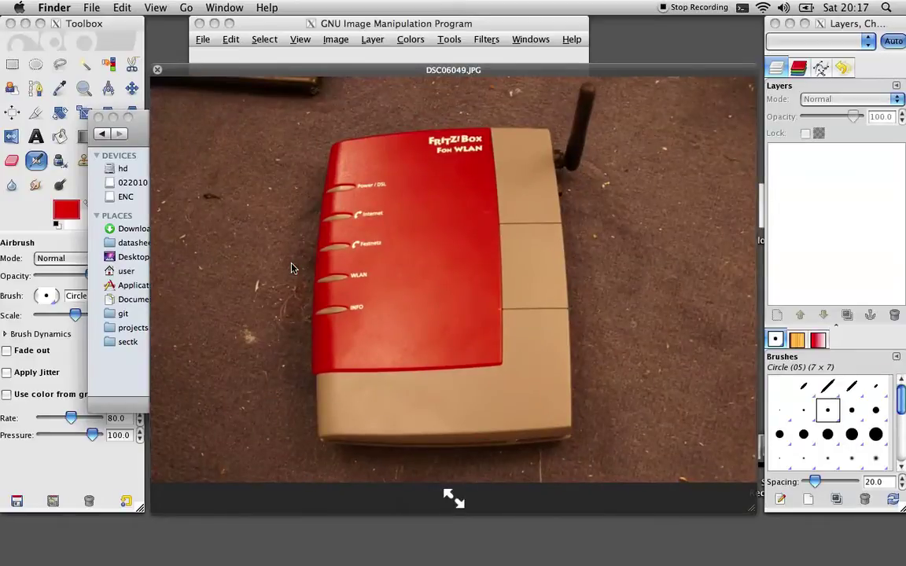
key(Down)
key(Down)
key(Down)
key(Down)
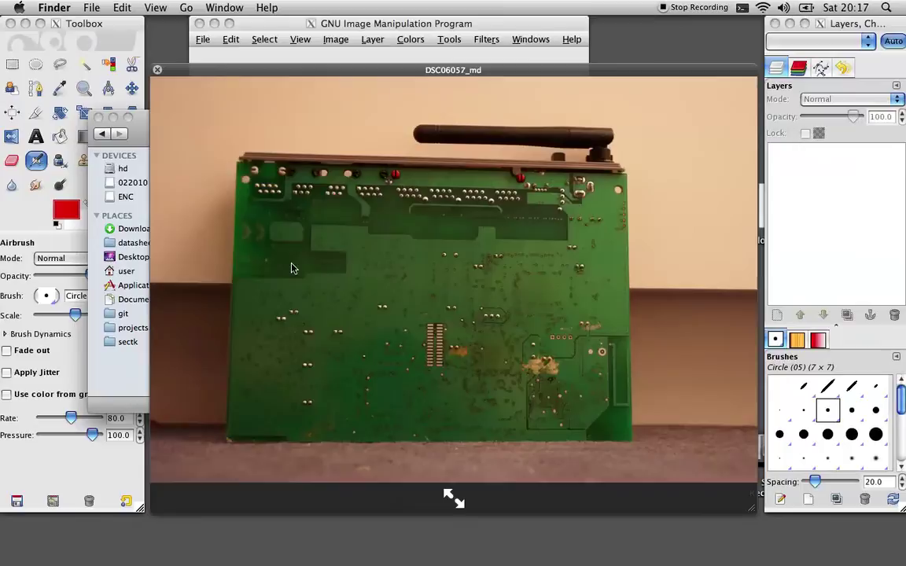
key(Down)
key(Down)
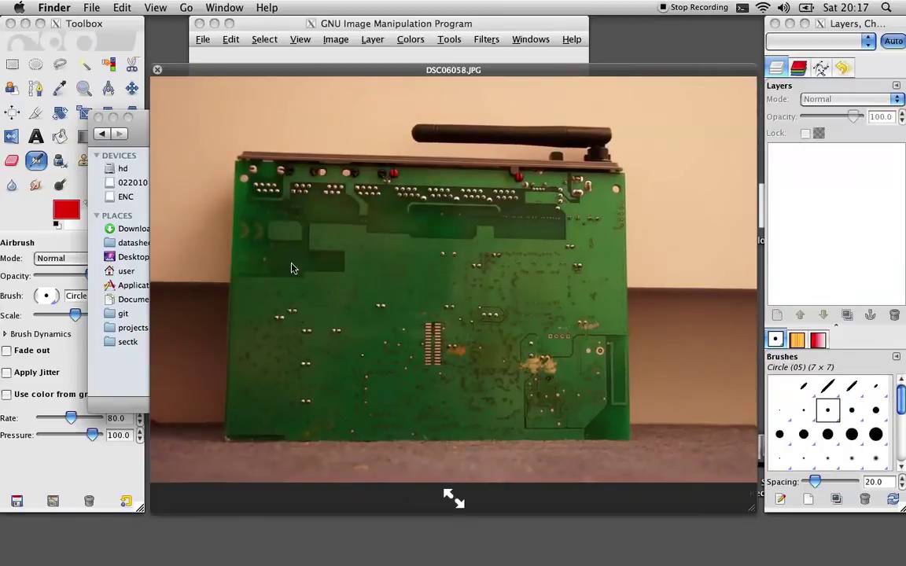
key(space)
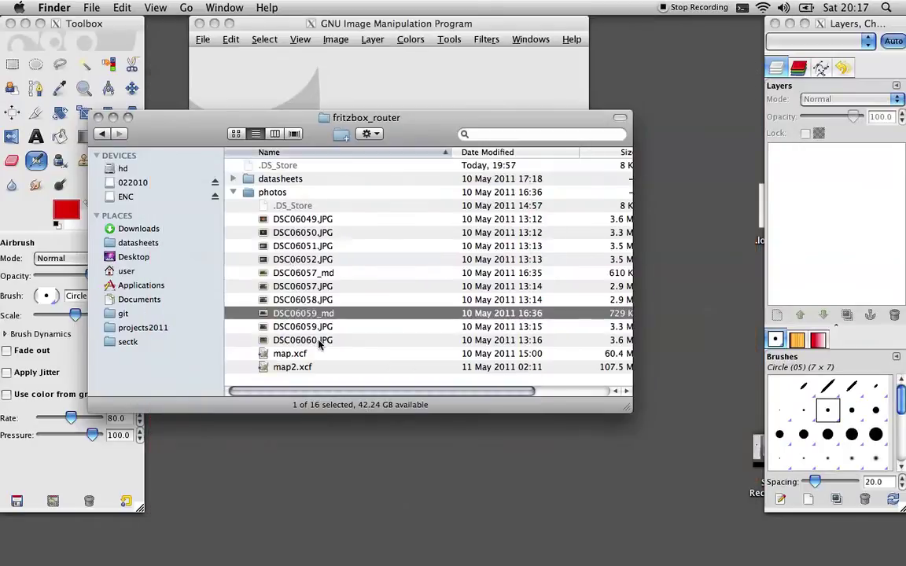
double_click(300, 360)
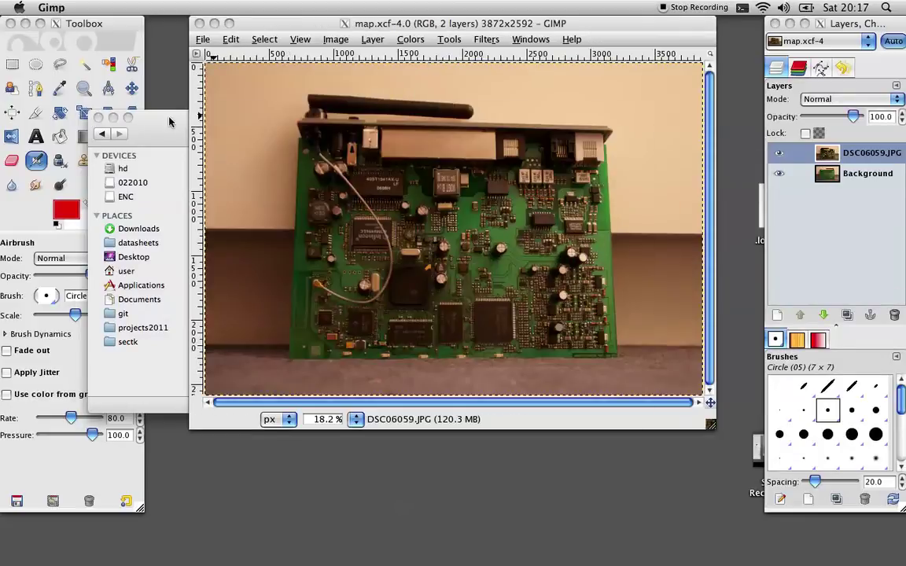
Close the Finder window and toggle DSC06059.JPG on and off to compare it with Background
click(172, 117)
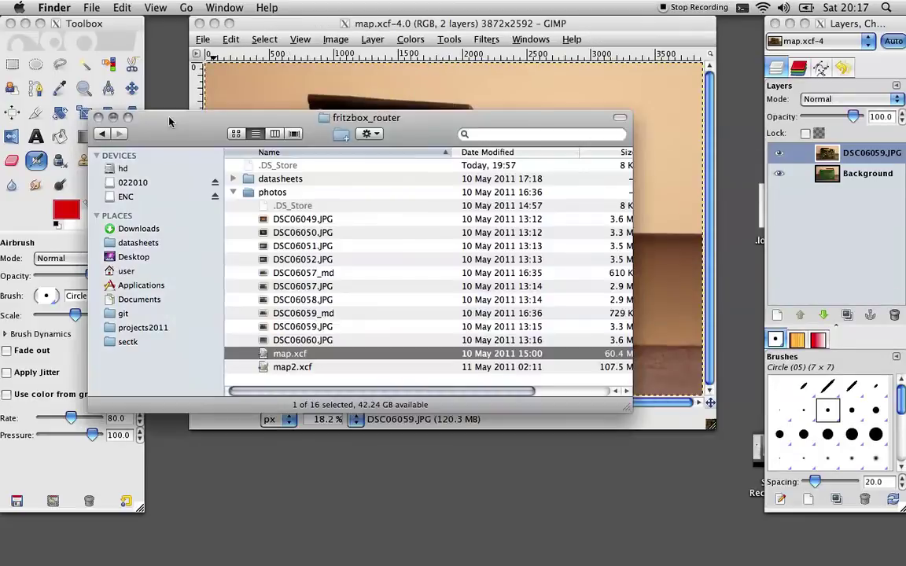
key(super+w)
click(780, 153)
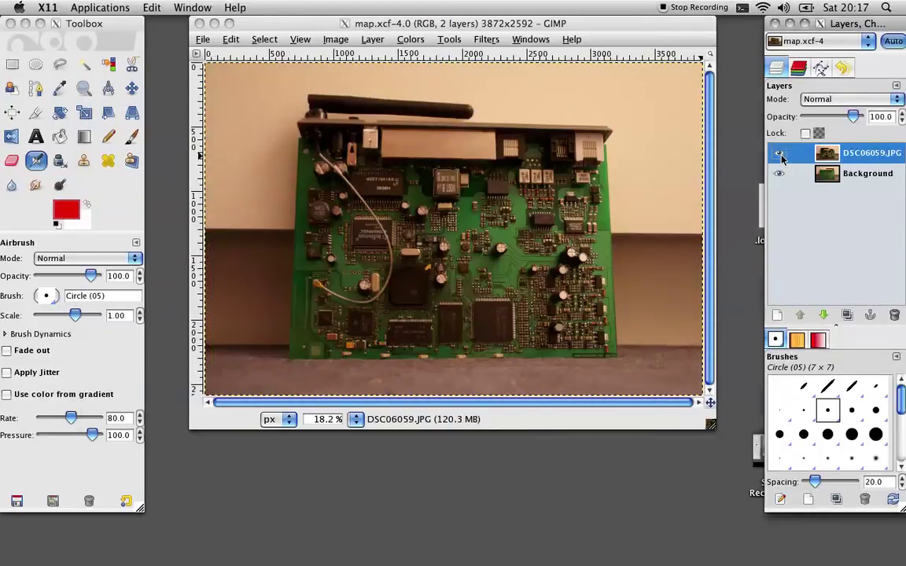
click(781, 155)
click(781, 154)
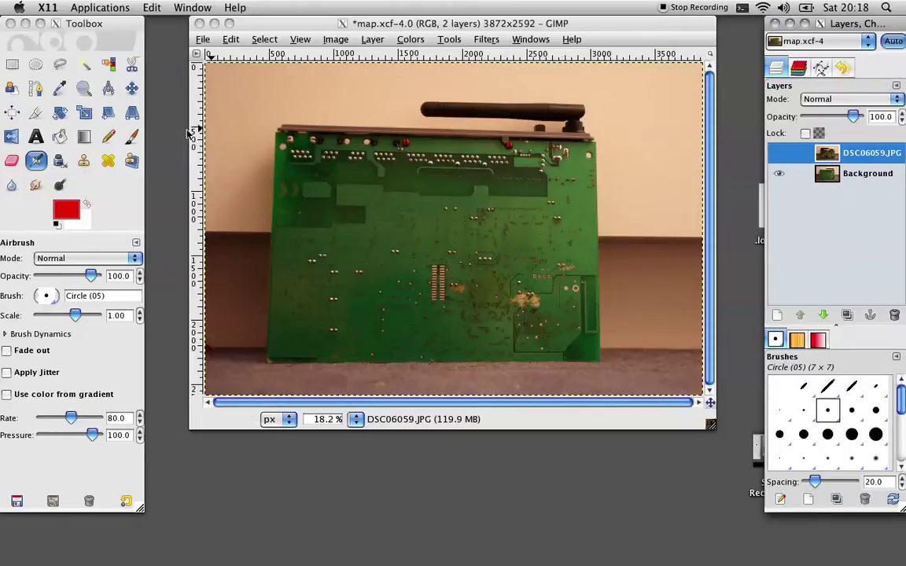
click(779, 154)
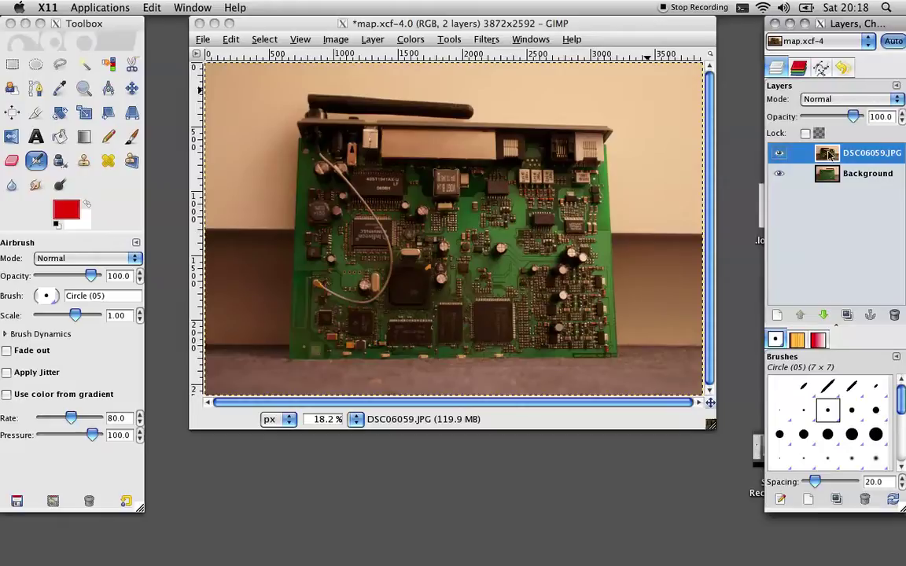
click(779, 154)
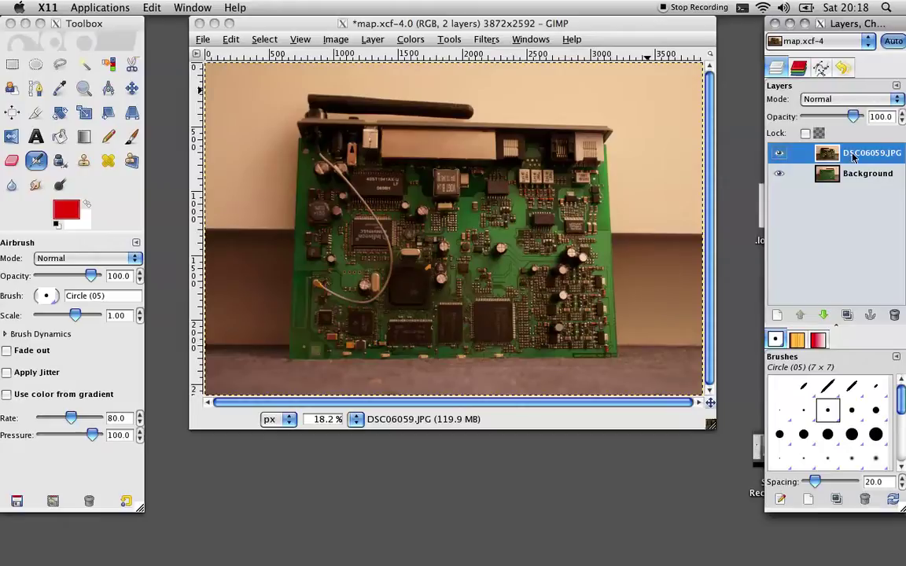
Flip the DSC06059.JPG layer horizontally and compare it with the Background board
click(780, 154)
click(358, 39)
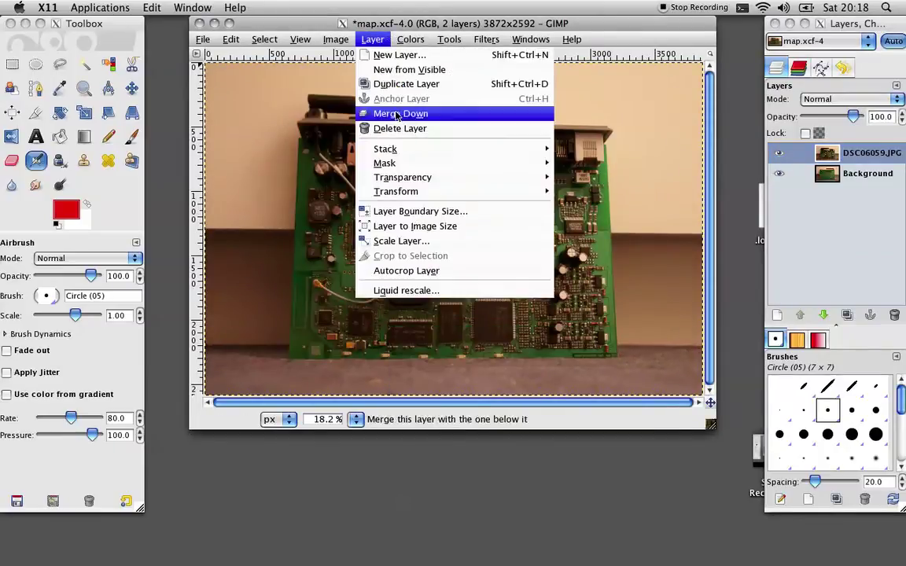
mouse_move(410, 179)
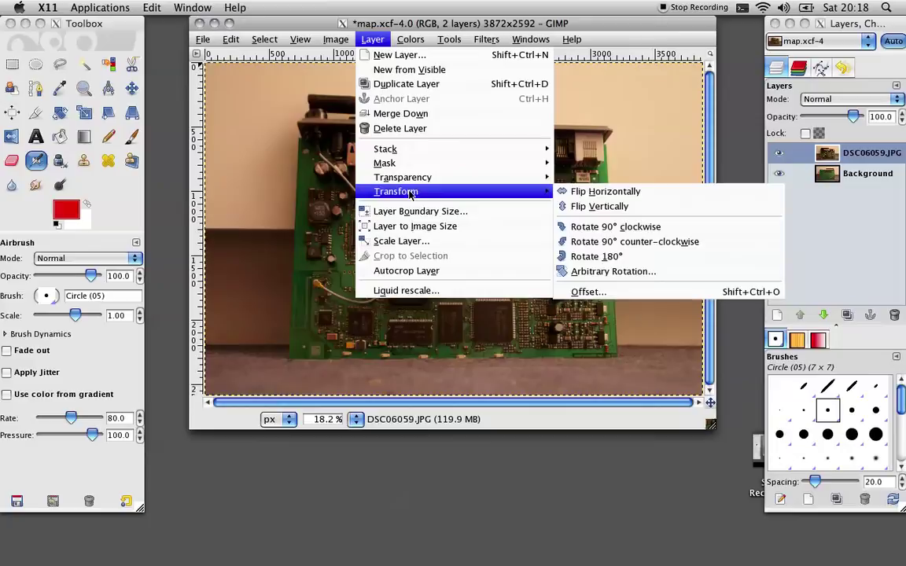
click(562, 192)
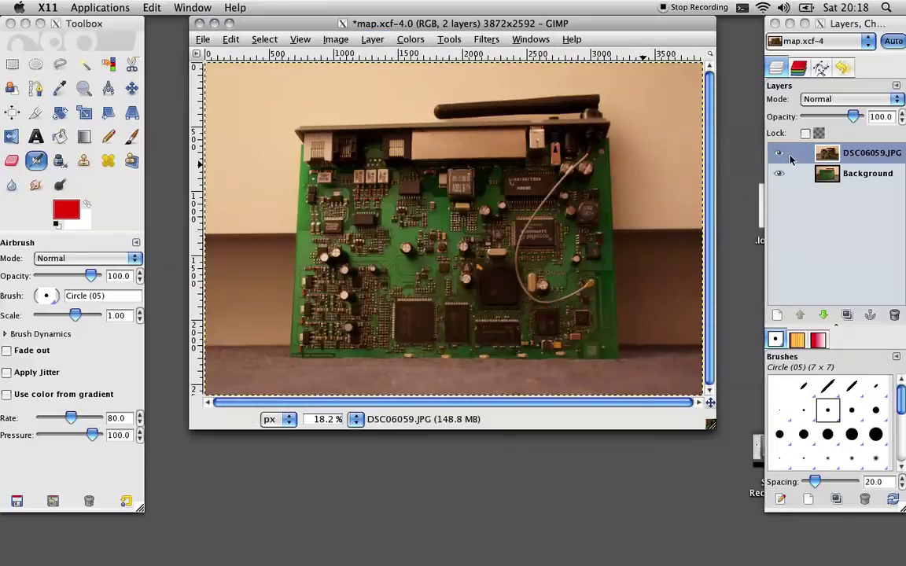
click(781, 154)
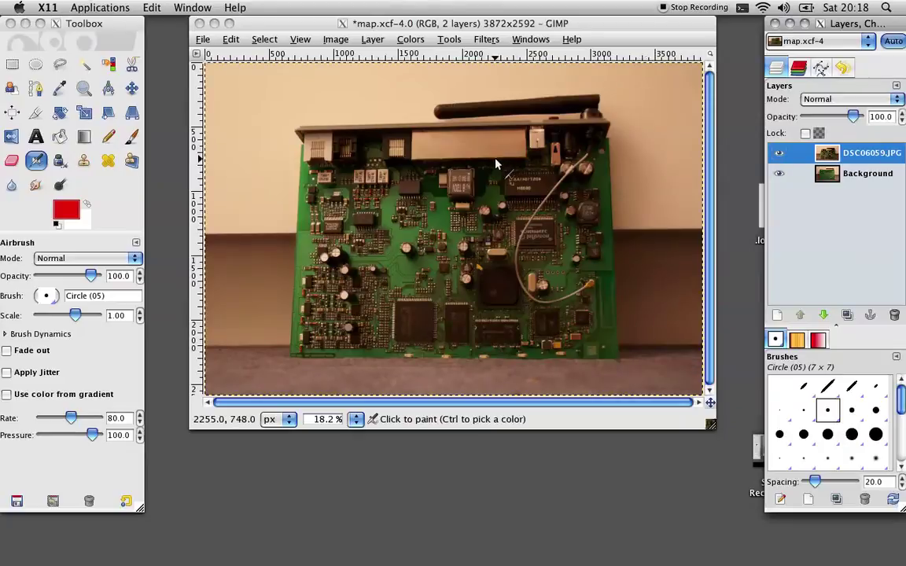
Set the DSC06059.JPG layer to 70 opacity and nudge it left over the board
key(m)
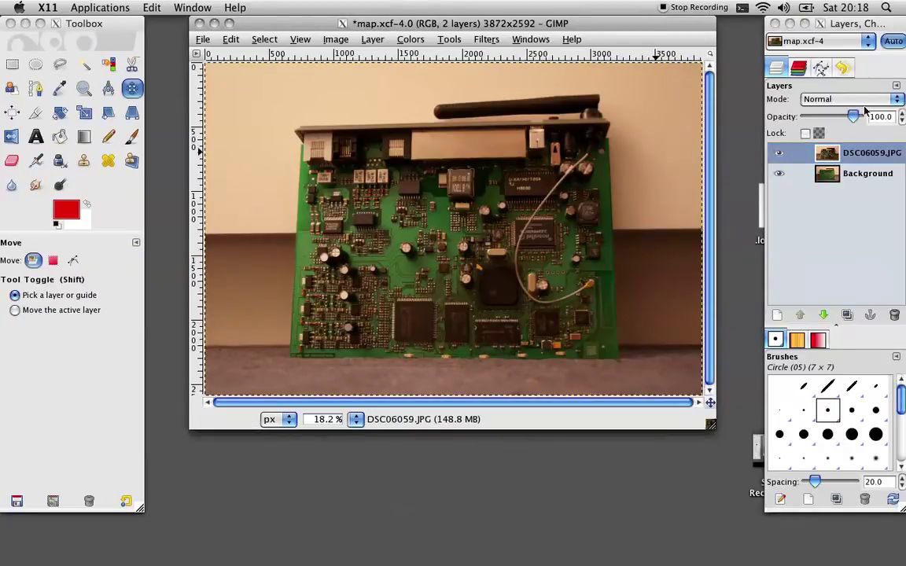
drag(855, 118, 834, 117)
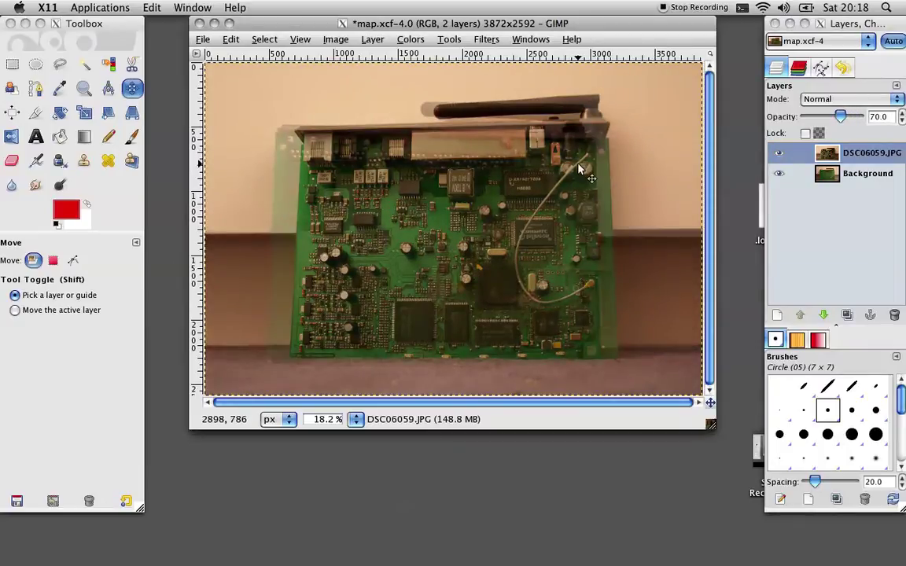
key(shift)
key(shift+Left)
key(shift+Left)
key(shift+Left)
key(shift+Left)
key(shift+Left)
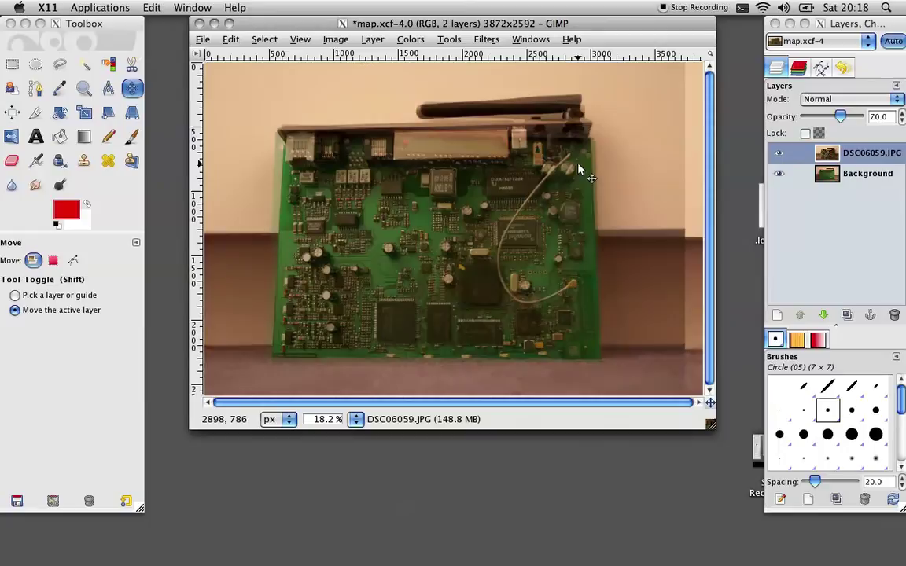
key(Left)
key(Left)
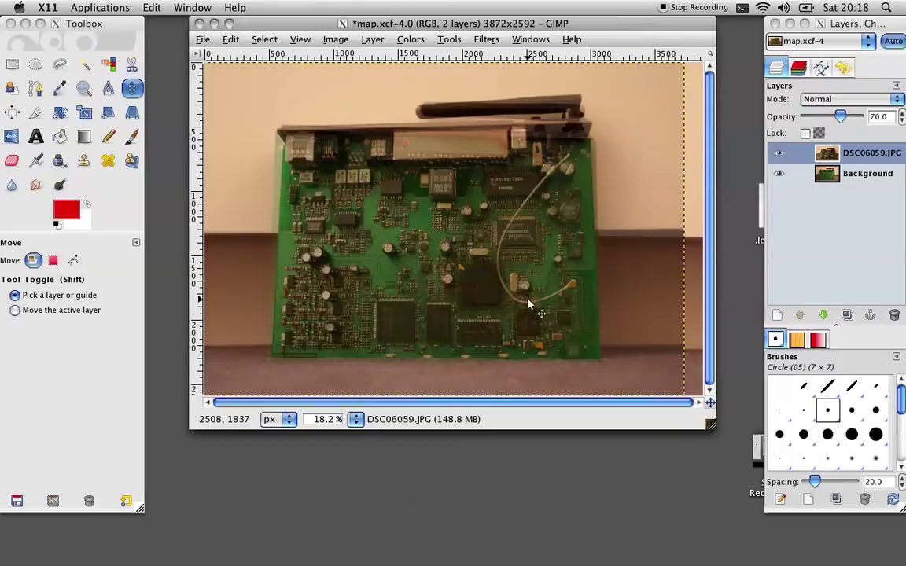
View the image at 100% zoom, scrolled to the top-left of the board
click(356, 419)
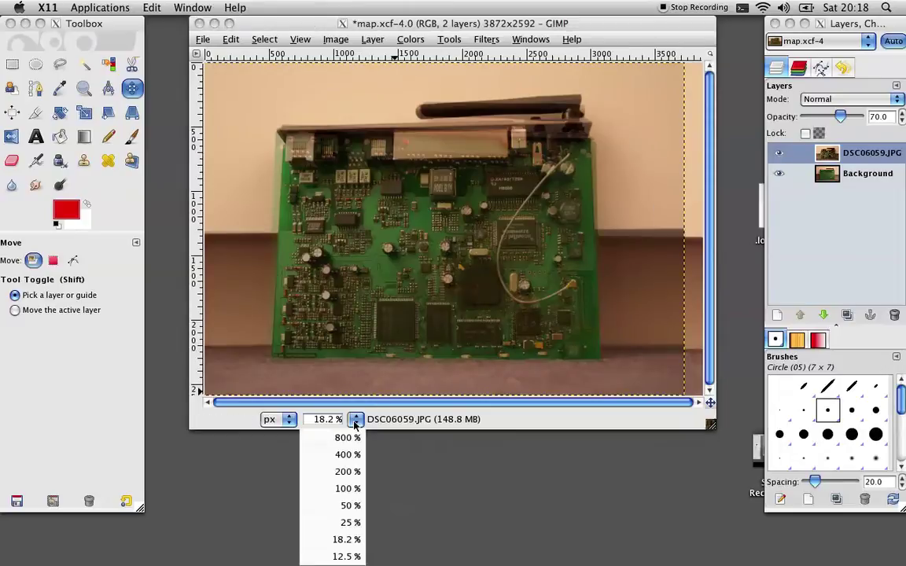
click(347, 489)
scroll(330, 280, left, 10)
scroll(330, 281, up, 4)
scroll(330, 281, left, 6)
scroll(331, 281, up, 12)
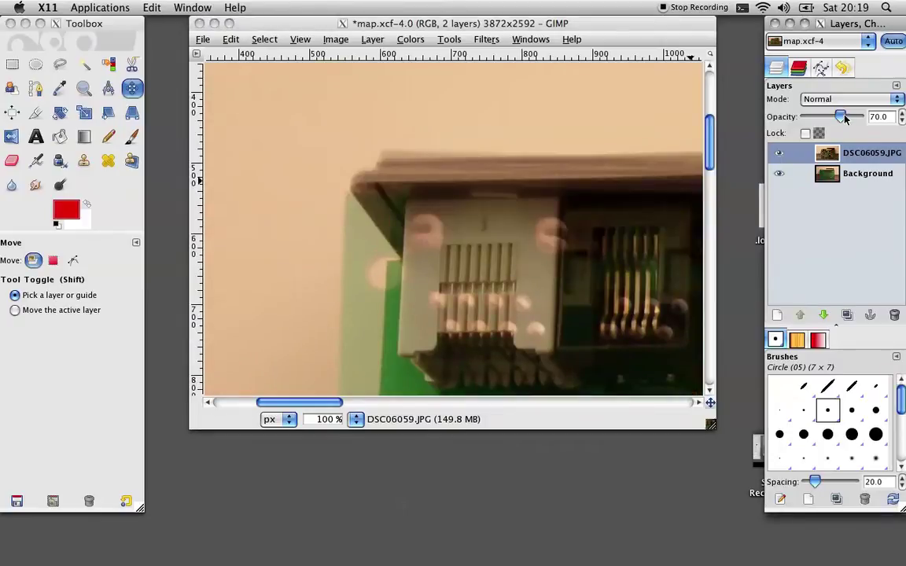
Restore DSC06059.JPG to 100 opacity, hide it, and add a vertical guide at the board's left edge
drag(875, 116, 884, 117)
click(780, 153)
click(780, 154)
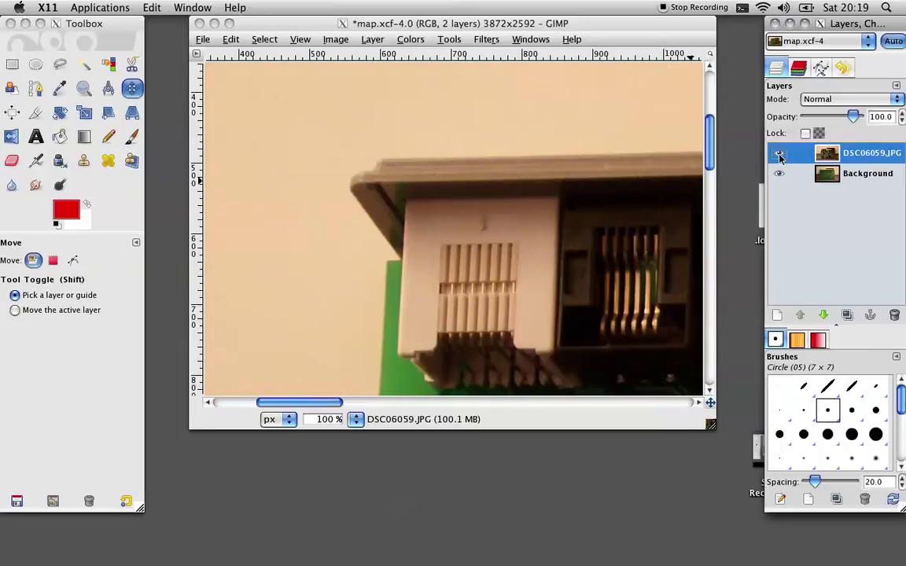
click(780, 154)
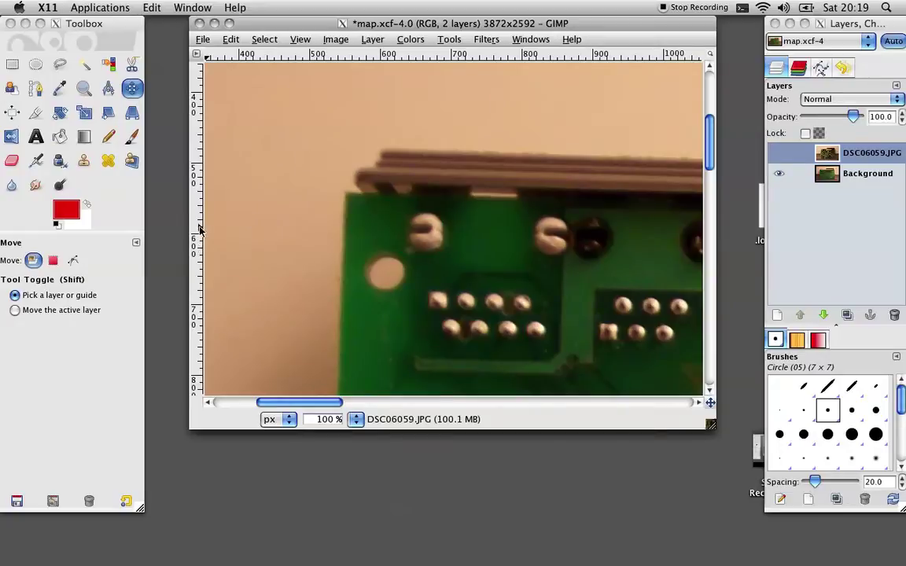
drag(199, 227, 346, 224)
Show guides and add horizontal guides at the board's top and bottom edges
click(335, 39)
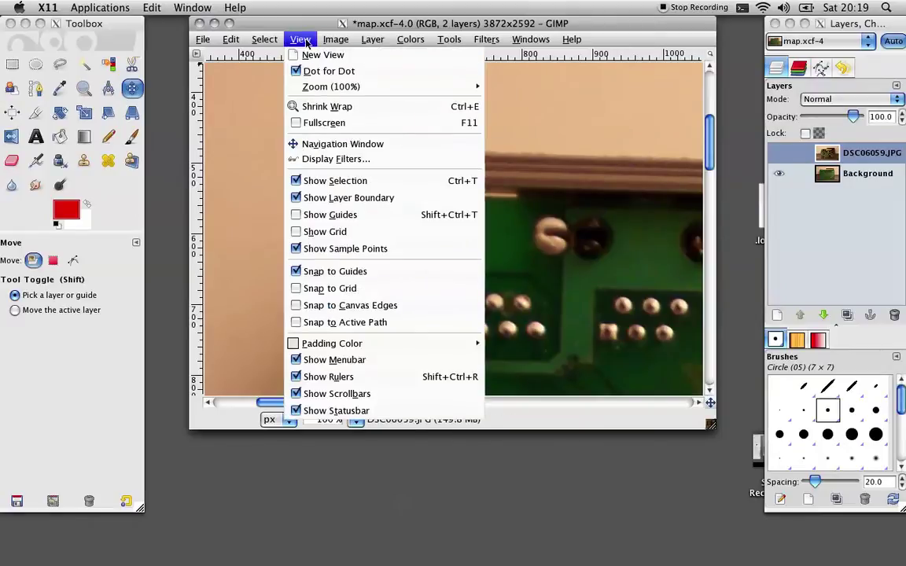
click(319, 216)
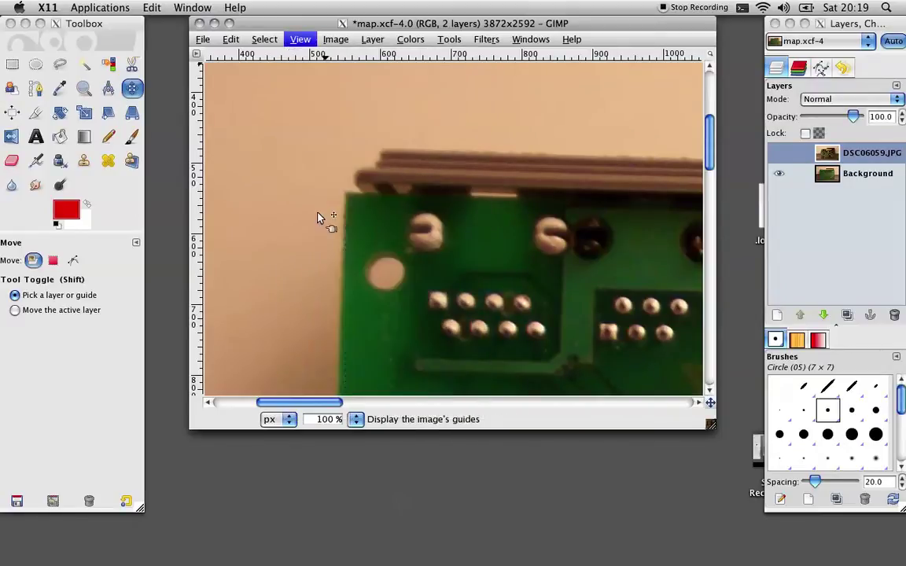
drag(421, 55, 383, 197)
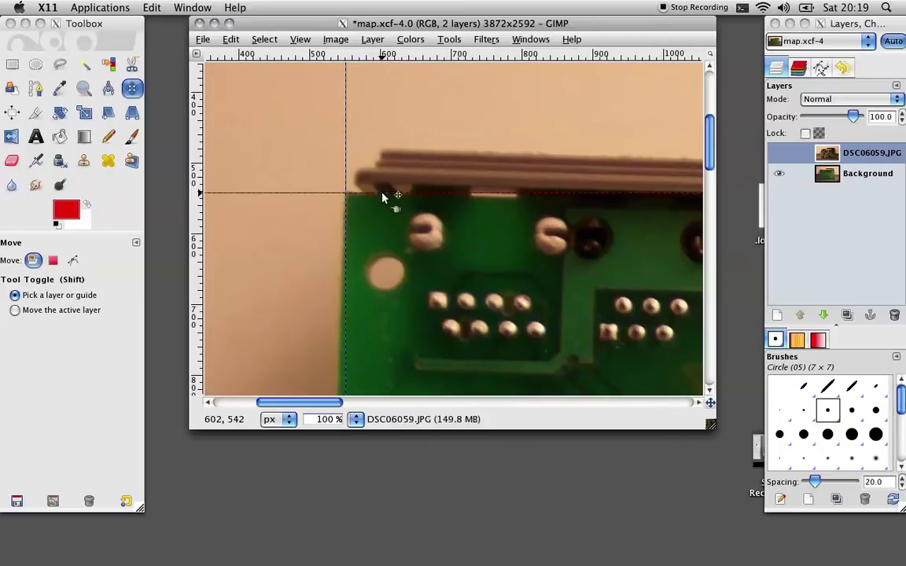
scroll(388, 214, down, 15)
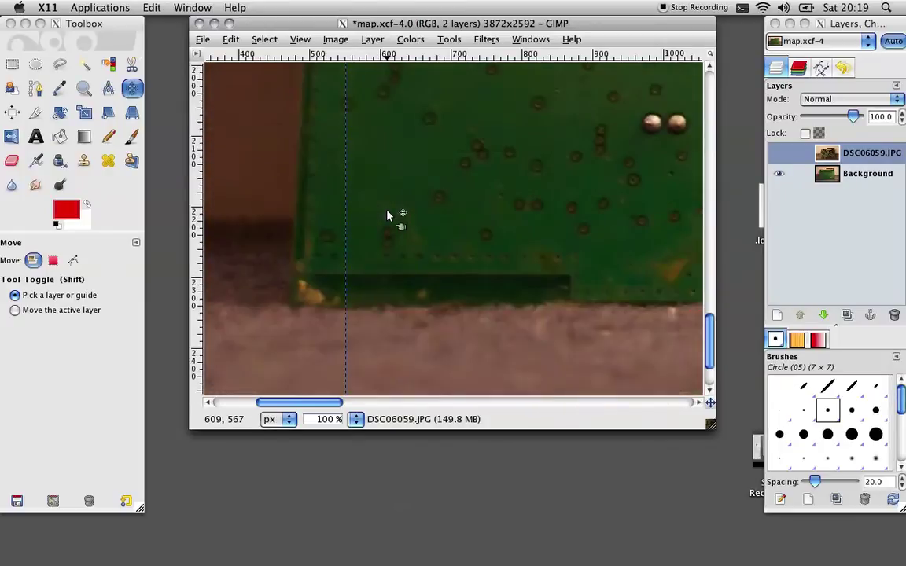
scroll(388, 214, down, 5)
drag(297, 54, 288, 221)
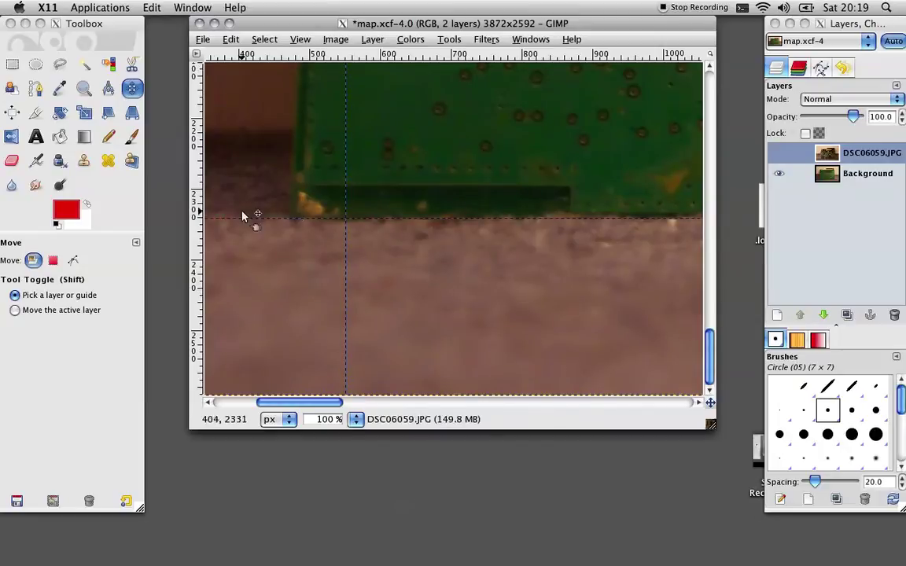
Add vertical guides at the board's left and right edges plus another top-edge guide
drag(198, 193, 292, 192)
drag(316, 402, 626, 393)
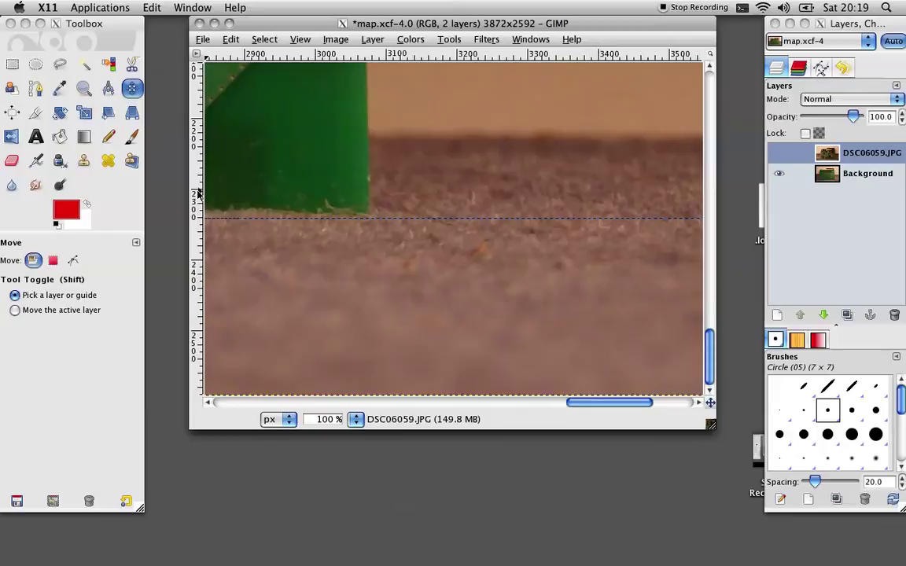
drag(199, 193, 370, 182)
mouse_move(710, 344)
mouse_down()
mouse_move(709, 202)
mouse_move(679, 111)
mouse_move(688, 136)
mouse_up()
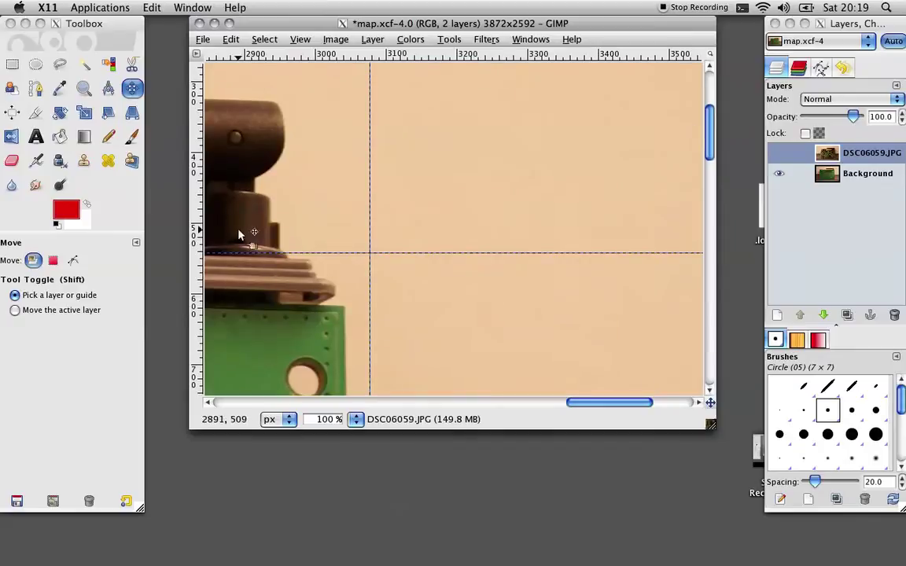
drag(199, 280, 347, 281)
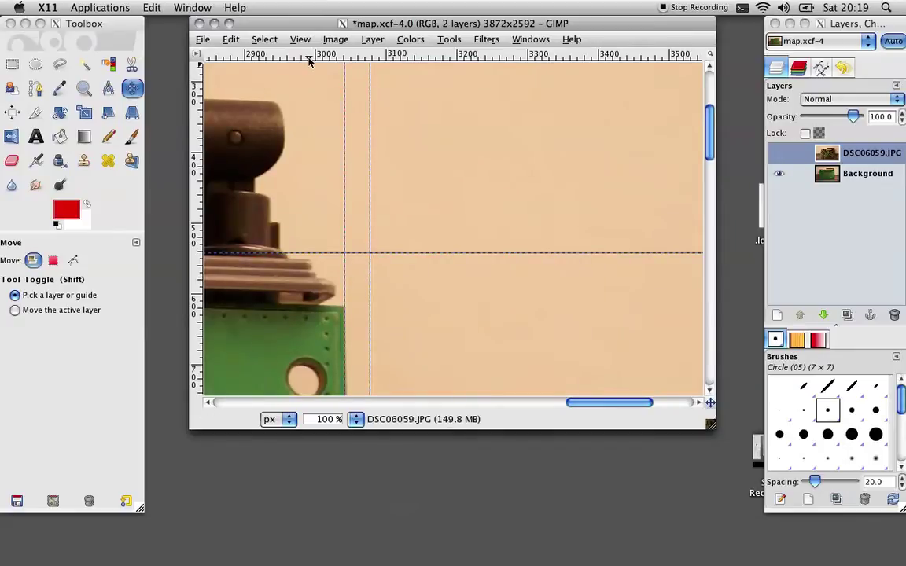
drag(309, 55, 303, 307)
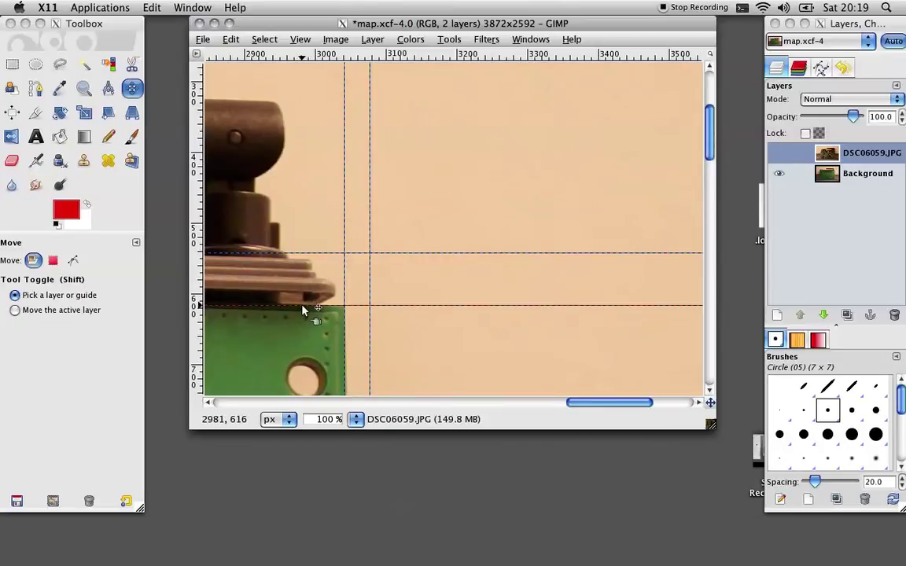
Make DSC06059.JPG the active layer and hide it to reveal the Background photo
click(778, 153)
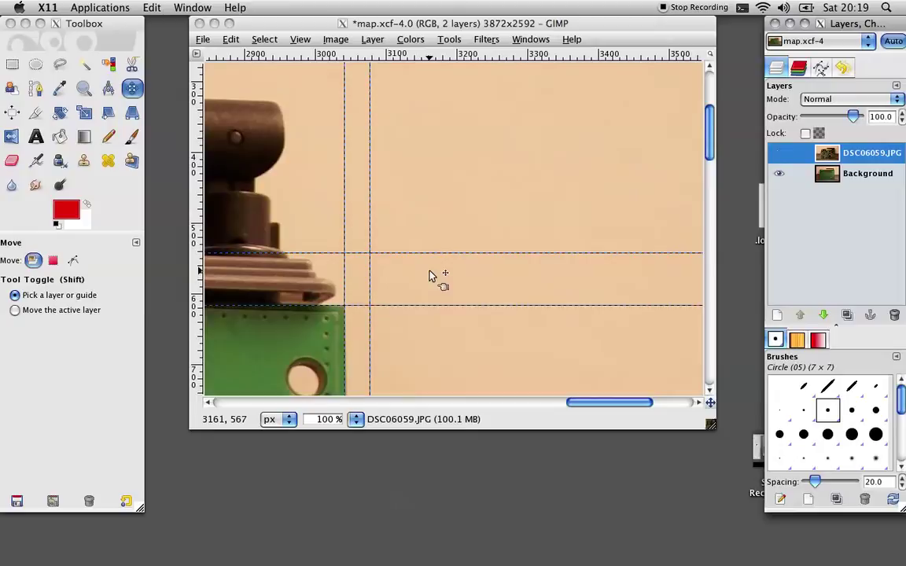
scroll(431, 275, left, 10)
scroll(431, 276, left, 7)
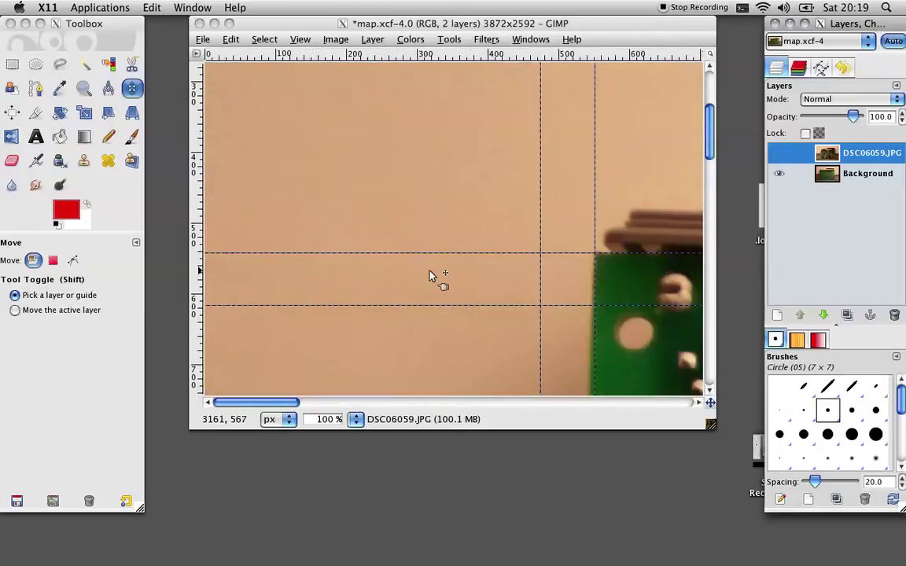
click(773, 157)
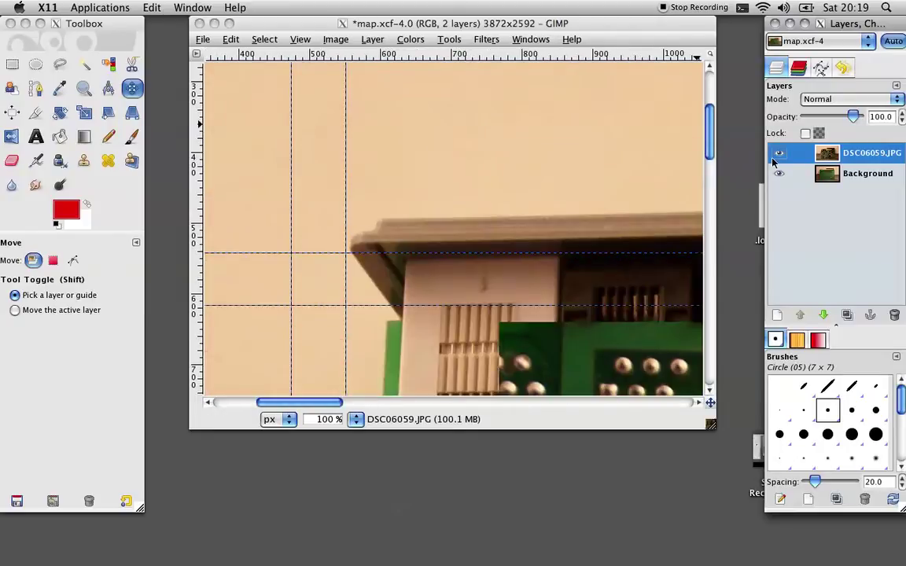
click(775, 155)
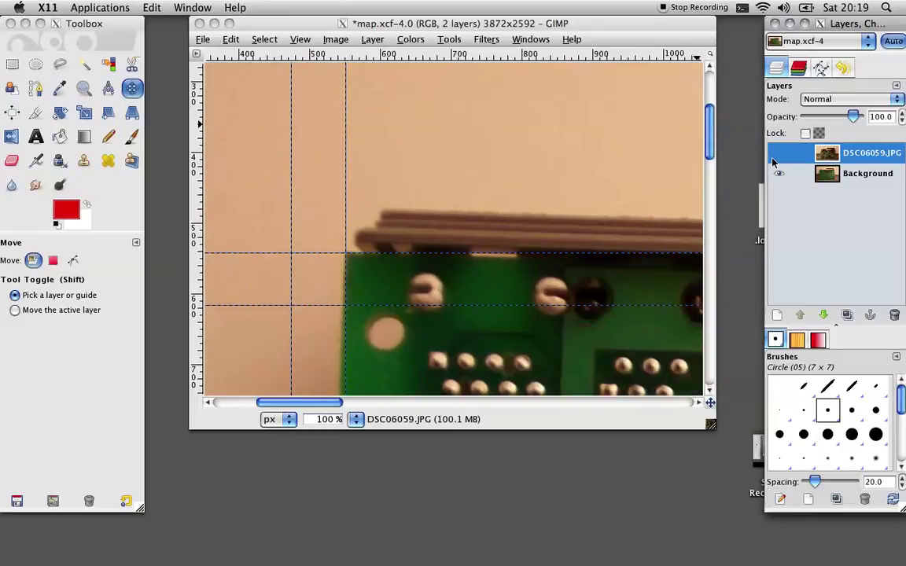
Start a perspective transform on the visible DSC06059.JPG layer
click(130, 116)
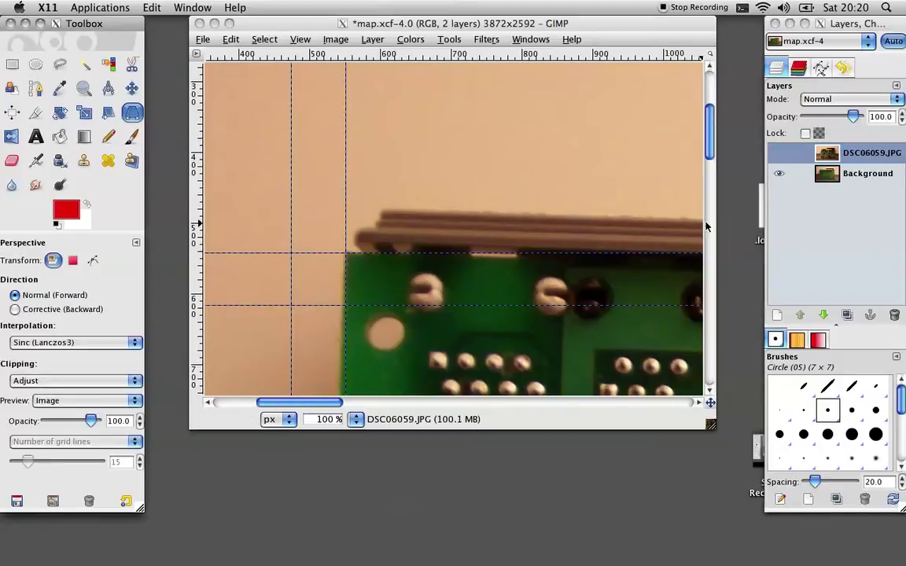
click(780, 153)
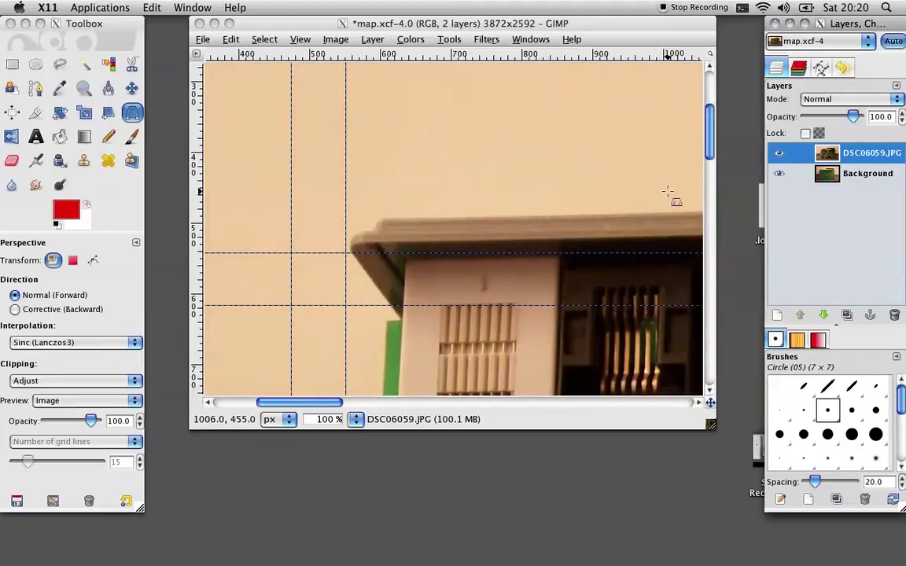
click(780, 153)
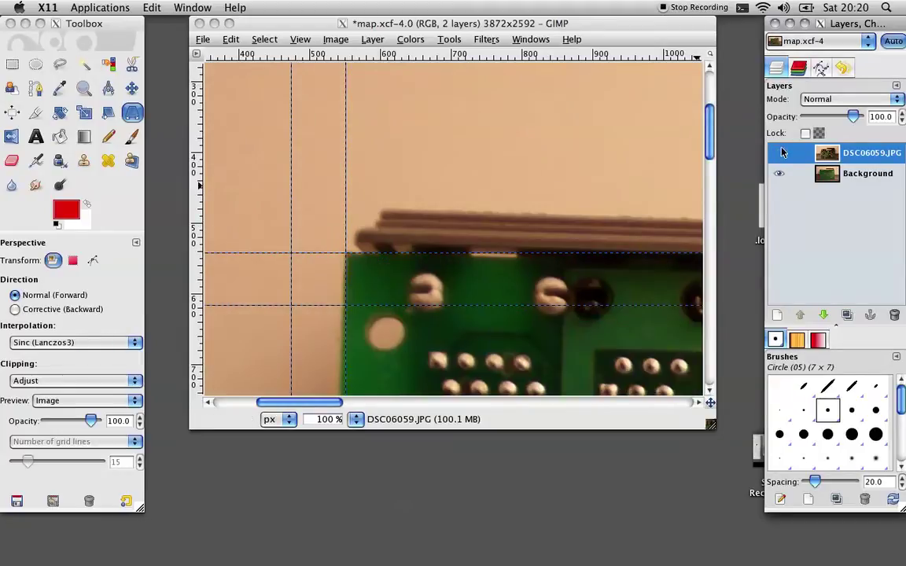
click(780, 153)
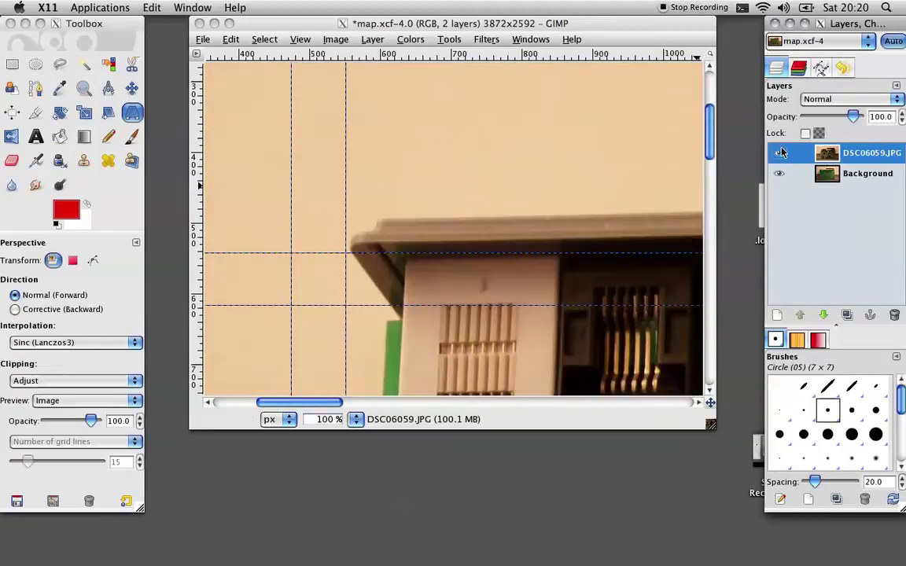
click(365, 318)
click(371, 321)
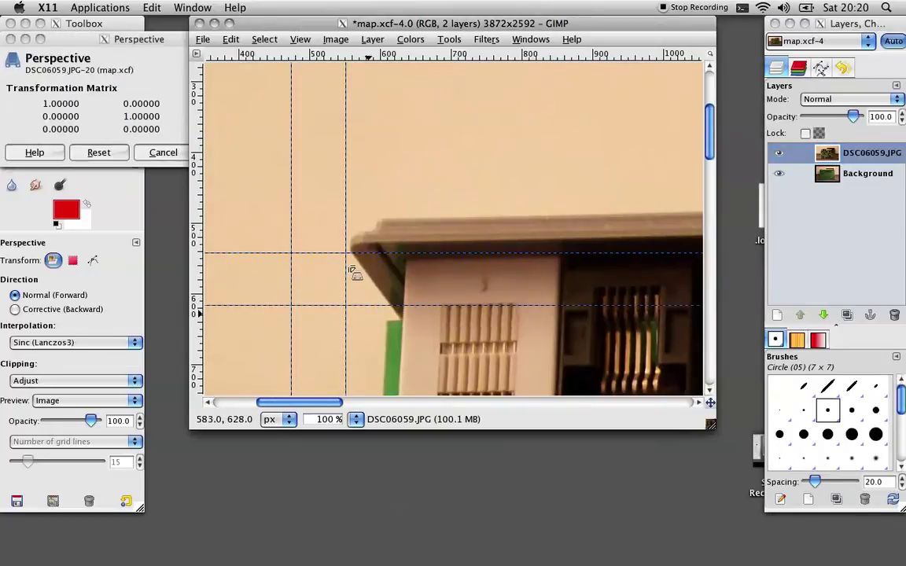
Drag the upper-left, lower-left and lower-right perspective corners toward the guides
drag(331, 238, 291, 203)
scroll(317, 203, down, 15)
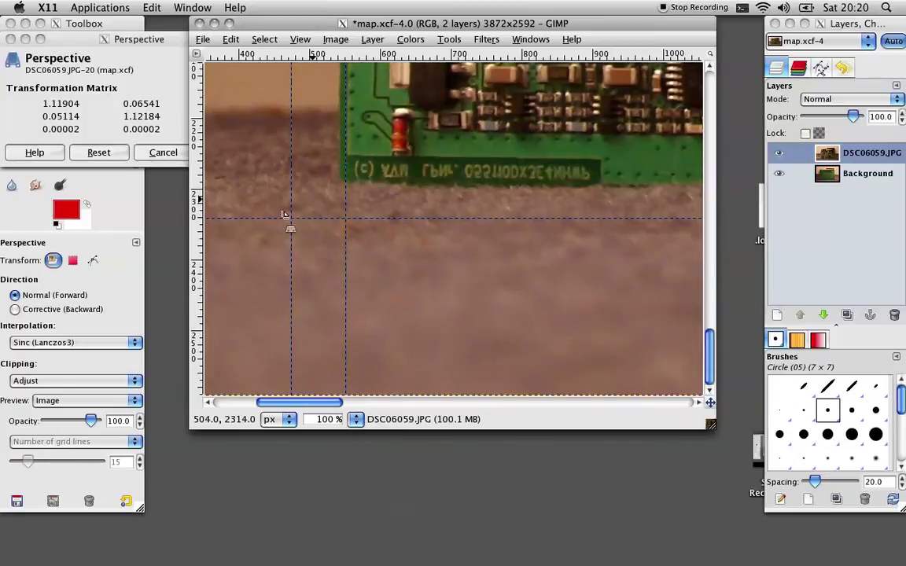
drag(284, 215, 231, 258)
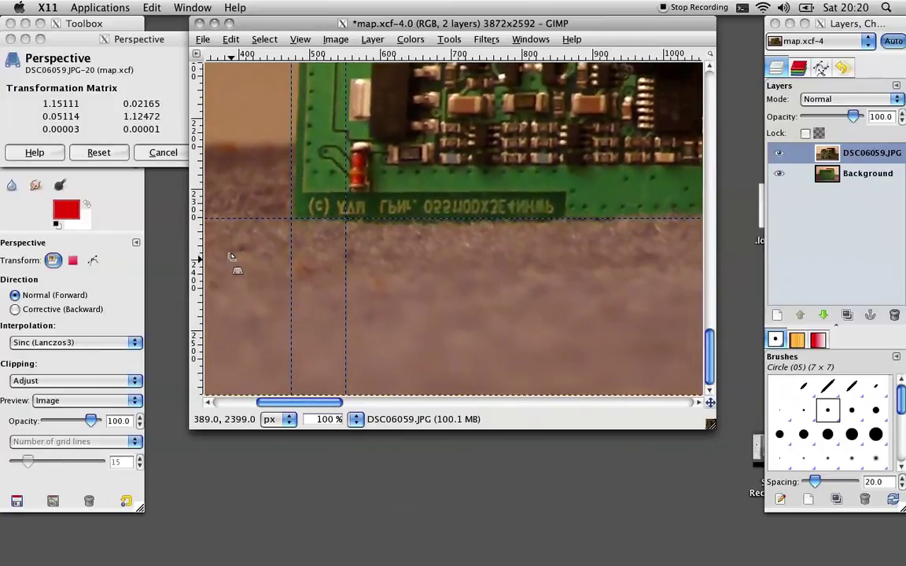
scroll(380, 273, right, 15)
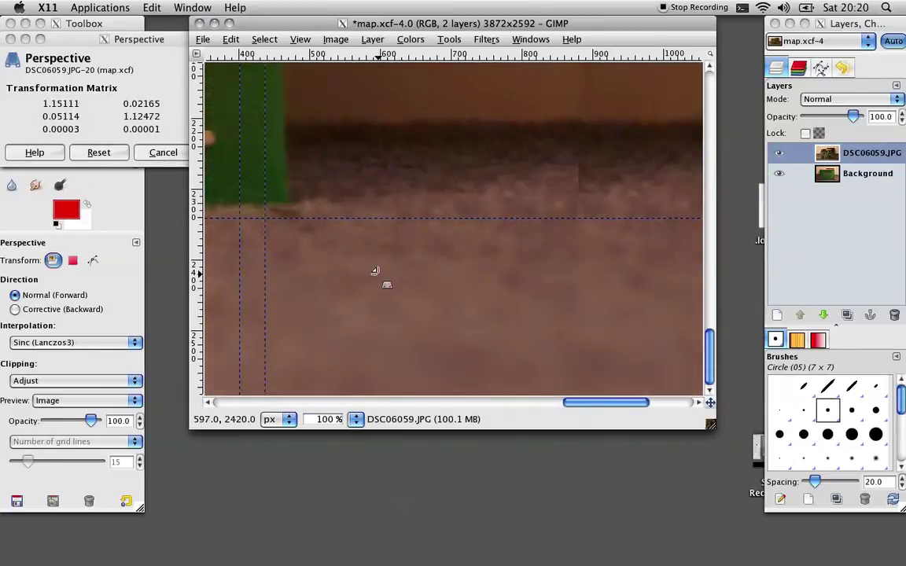
scroll(376, 270, left, 2)
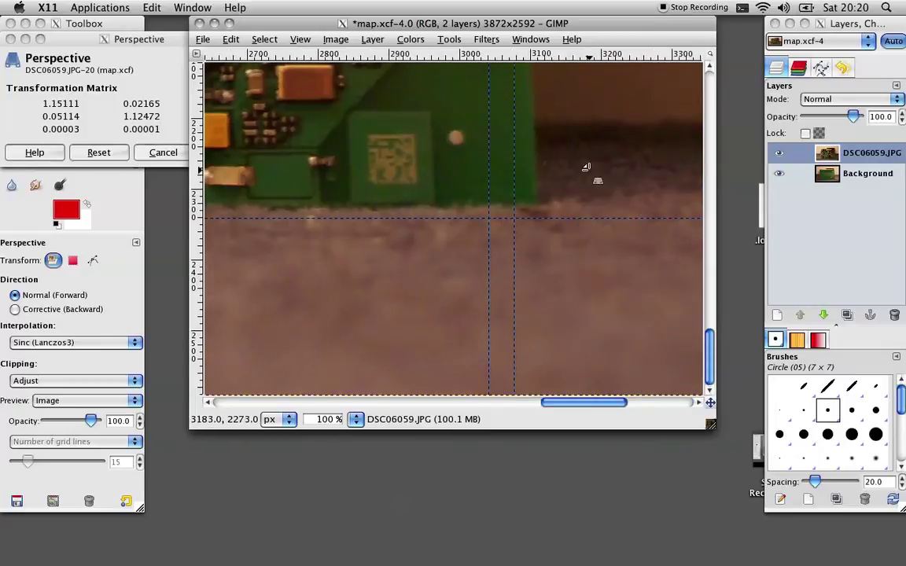
drag(586, 167, 556, 181)
scroll(556, 181, up, 20)
scroll(556, 181, left, 2)
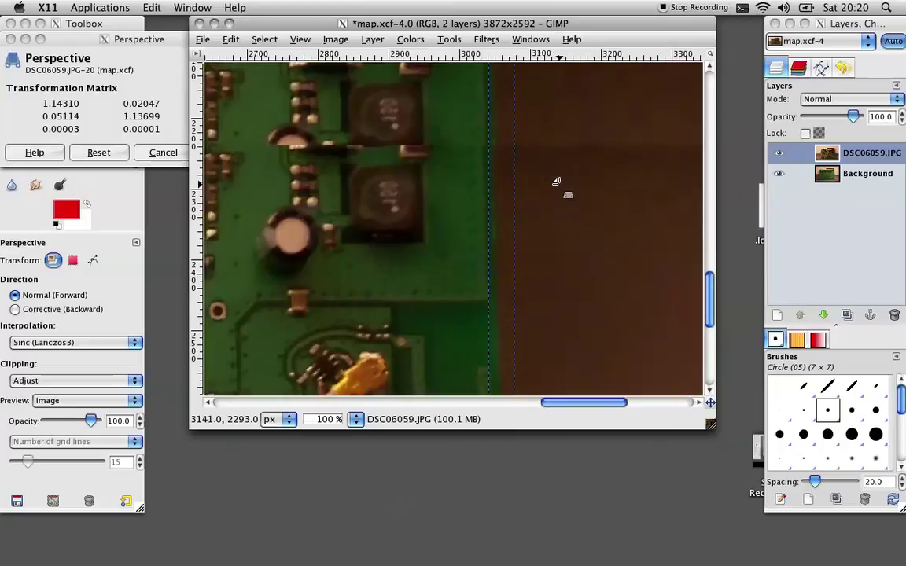
scroll(563, 209, down, 4)
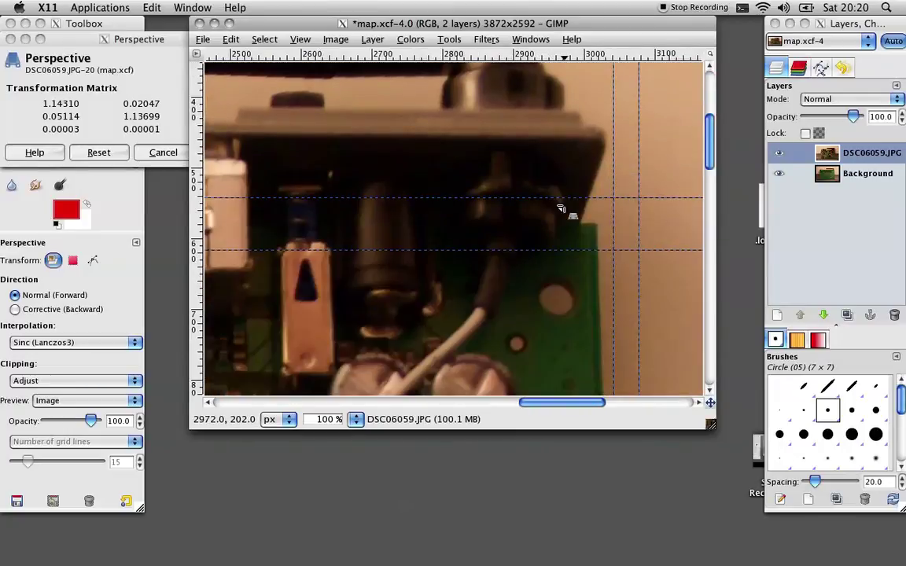
drag(575, 210, 624, 236)
Fine-tune the left and lower corners so the board edges sit on the guides
scroll(625, 236, left, 20)
scroll(630, 238, up, 5)
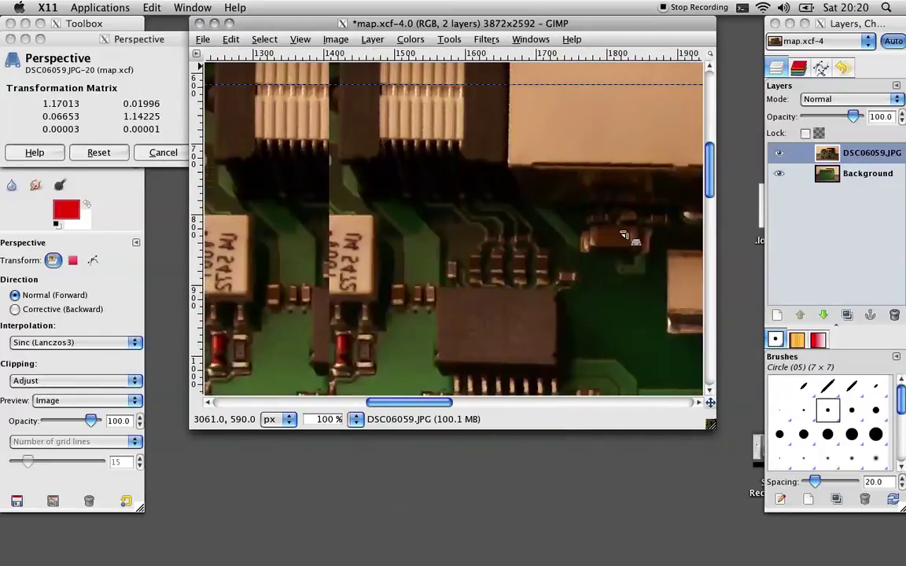
scroll(632, 238, down, 3)
scroll(632, 238, left, 1)
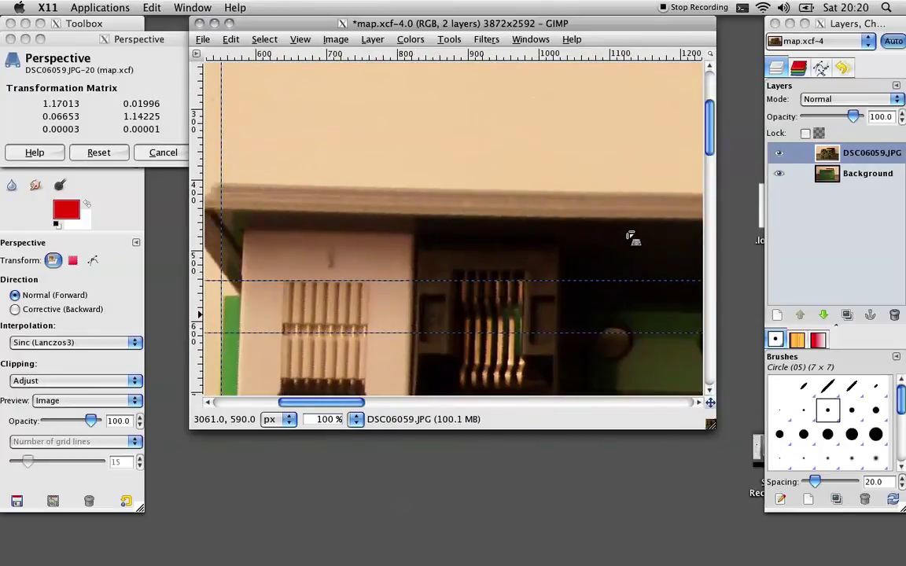
scroll(631, 238, left, 2)
drag(337, 320, 321, 292)
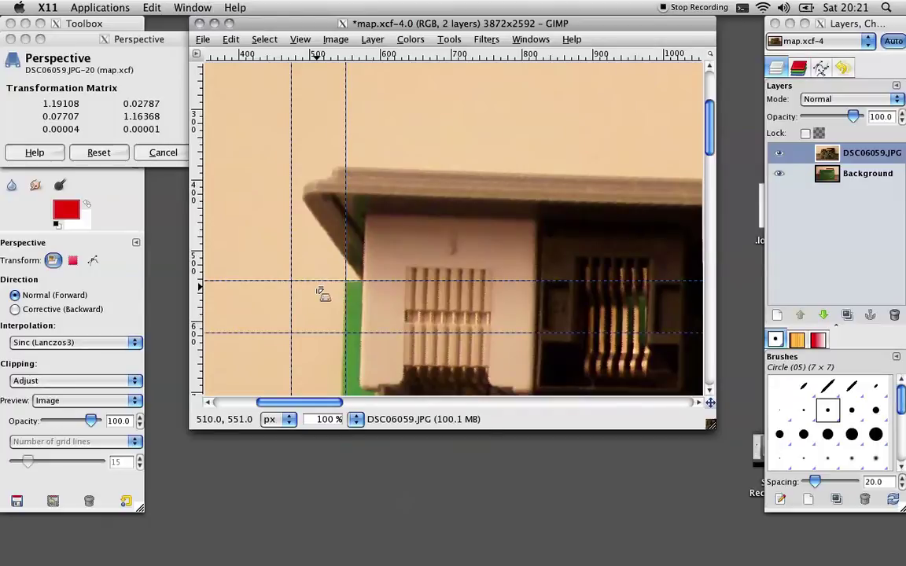
scroll(320, 292, down, 20)
scroll(320, 293, left, 3)
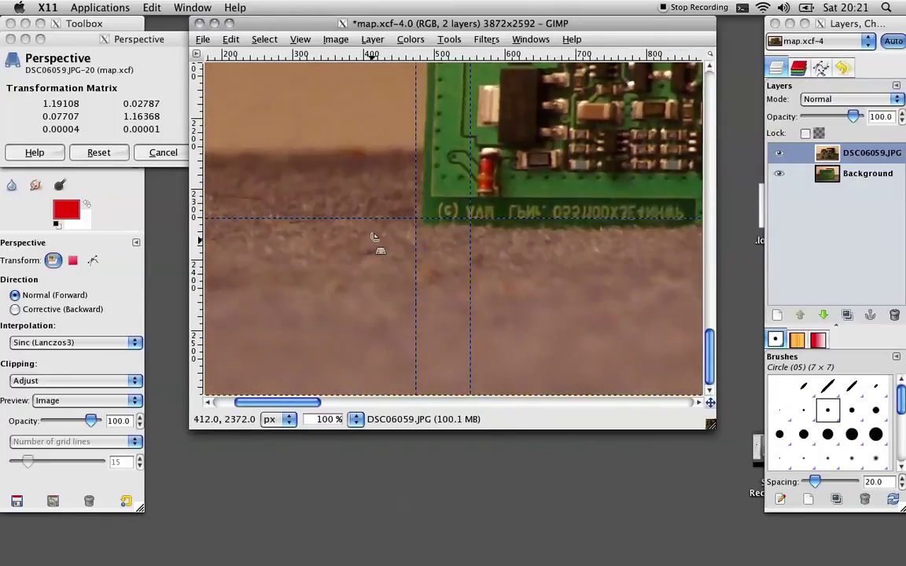
drag(375, 237, 365, 230)
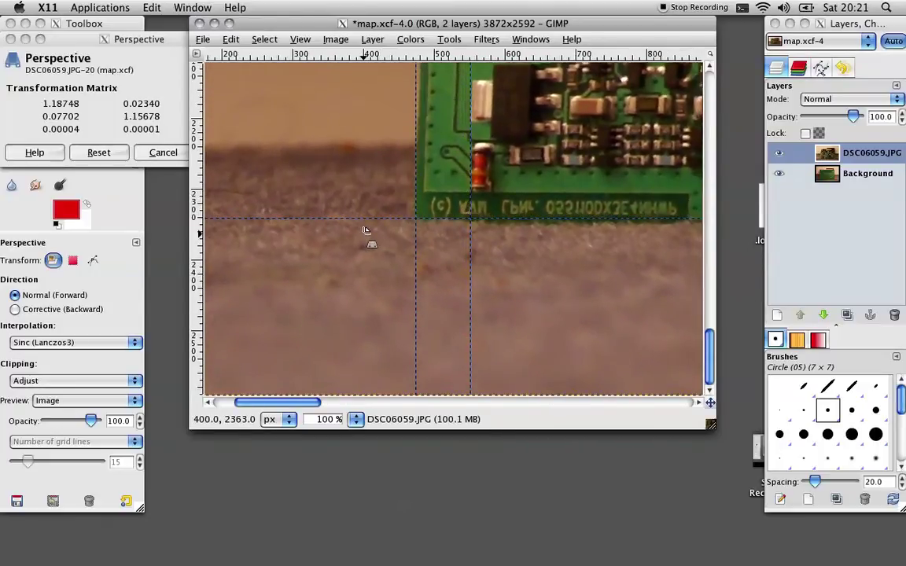
scroll(503, 262, right, 20)
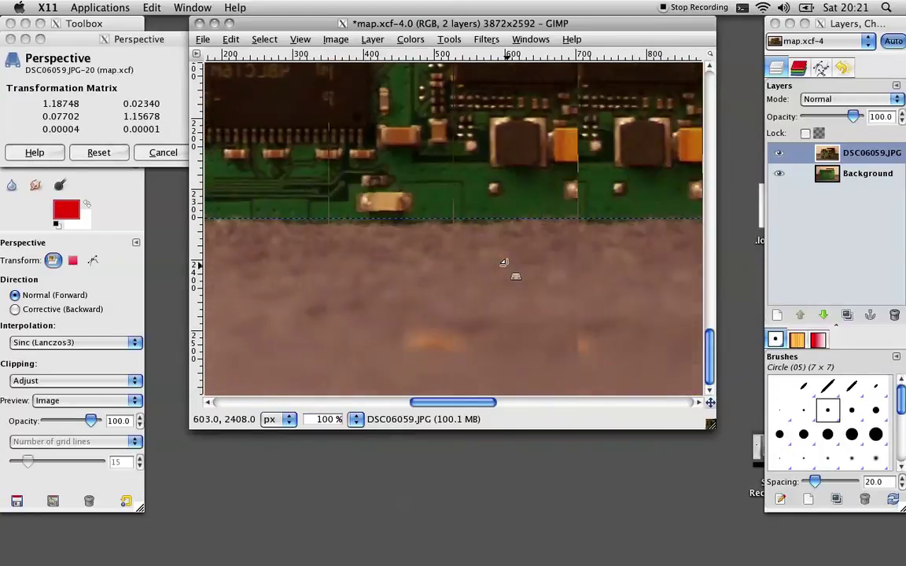
scroll(503, 262, right, 7)
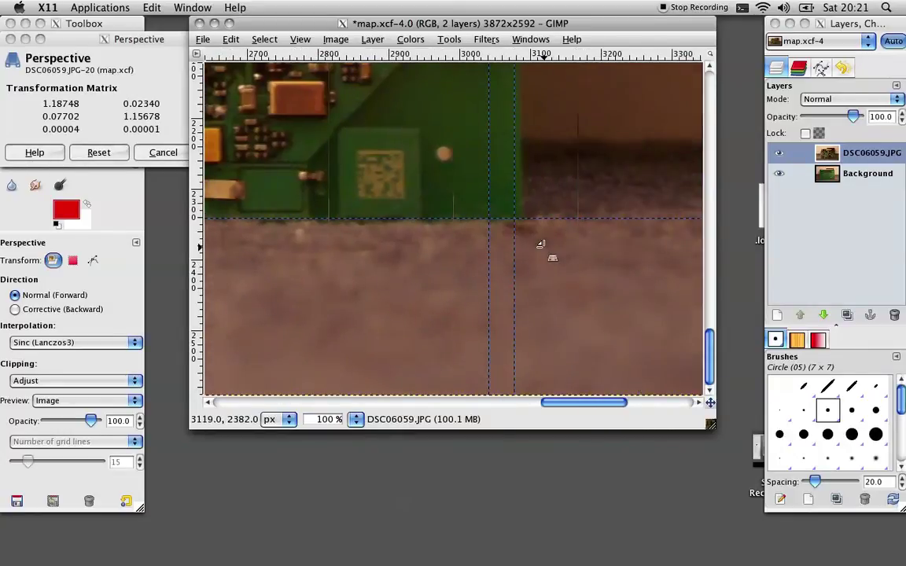
drag(542, 247, 530, 238)
Nudge the upper-right corner to fit the guides and bring back the Perspective settings
scroll(529, 239, up, 20)
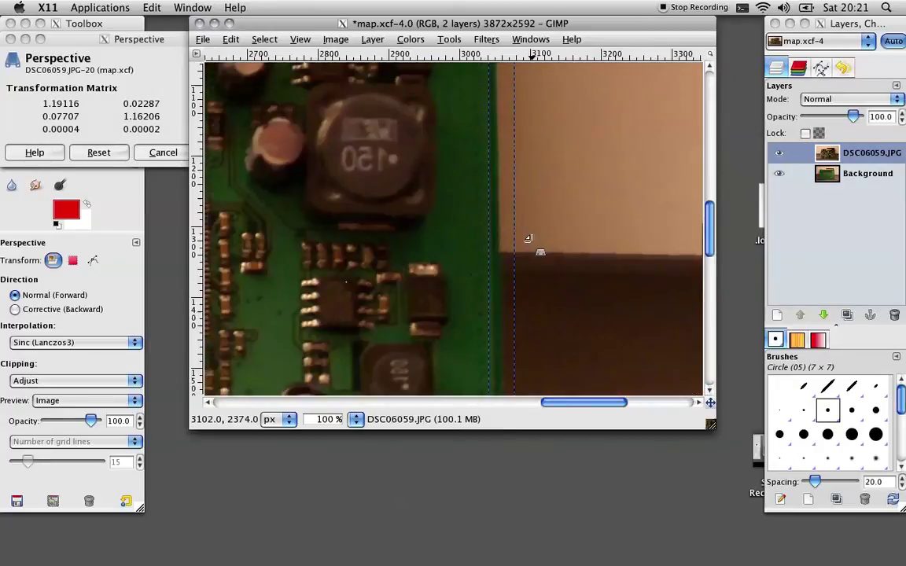
drag(527, 245, 495, 228)
scroll(495, 227, left, 15)
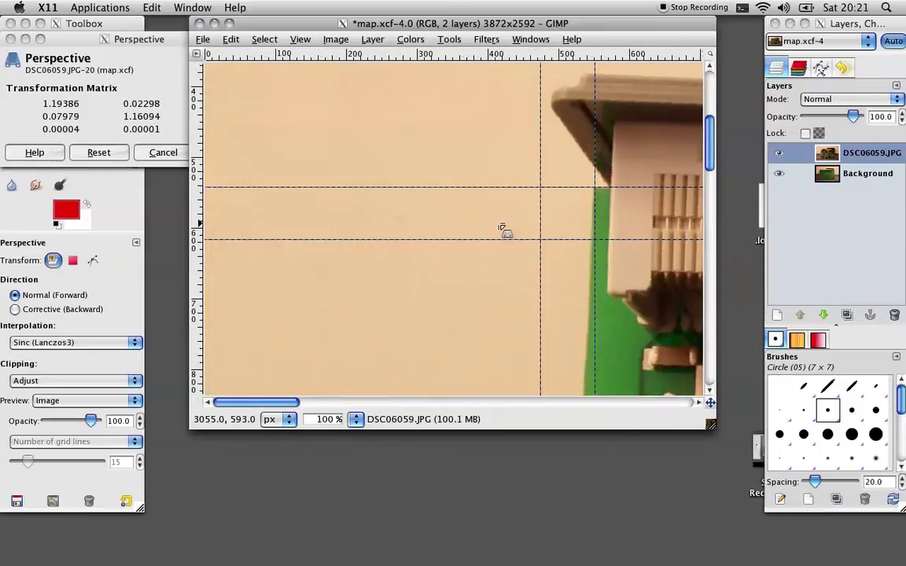
drag(573, 218, 572, 216)
scroll(570, 217, down, 15)
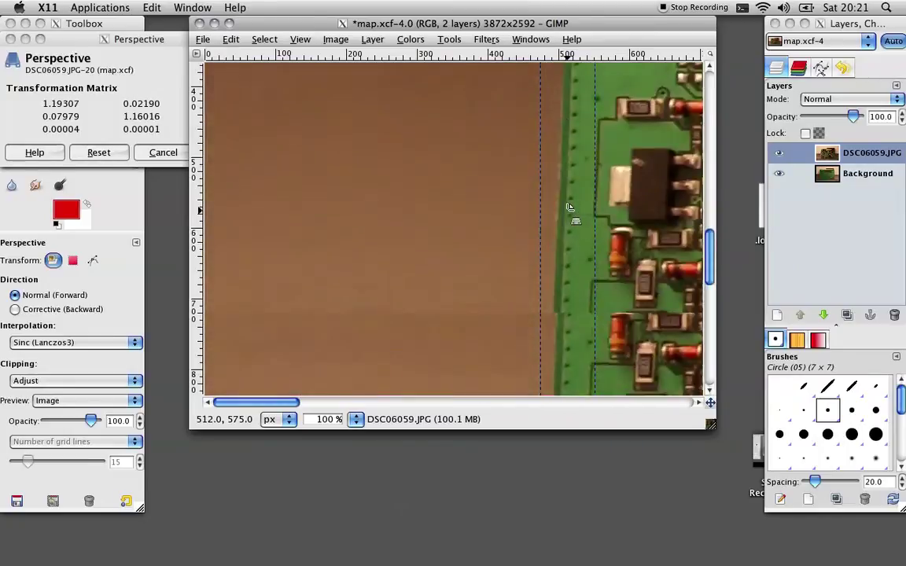
scroll(570, 207, right, 20)
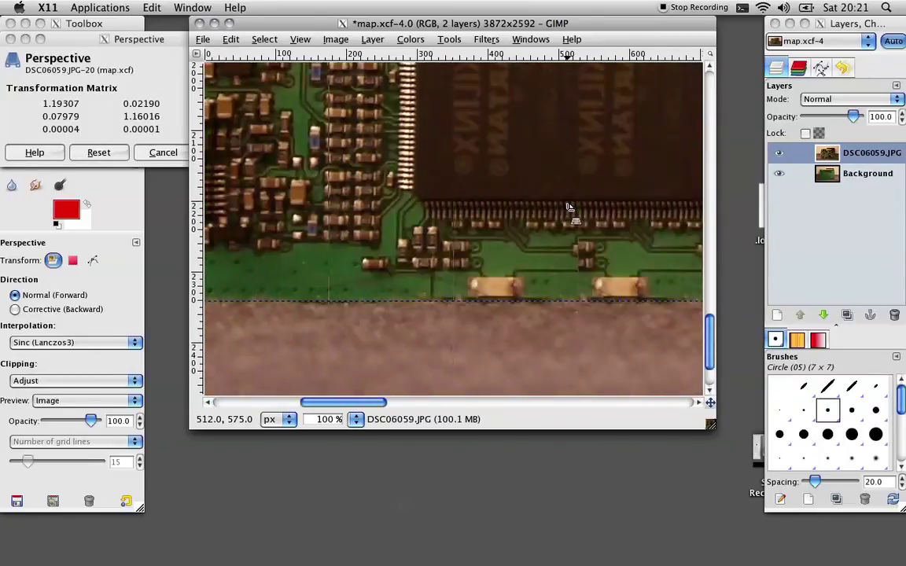
scroll(564, 207, left, 4)
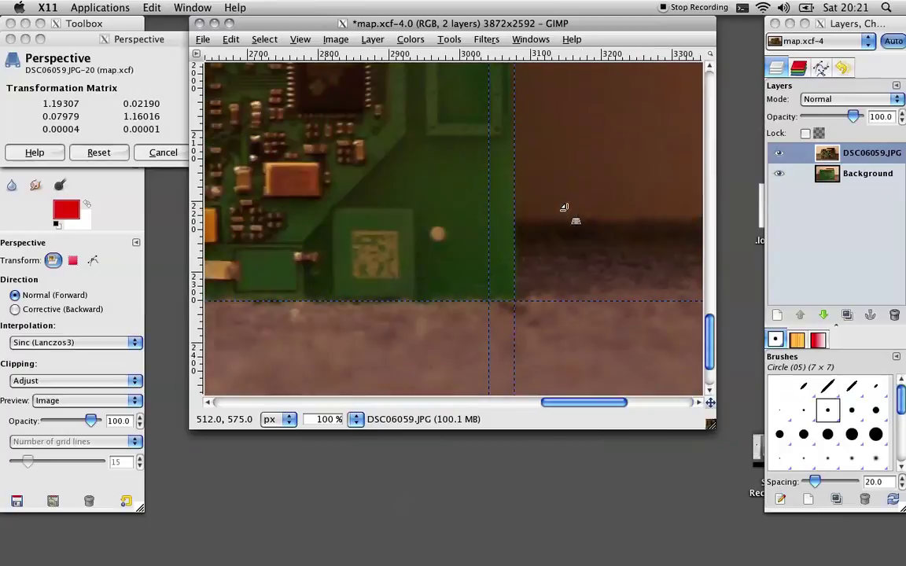
click(162, 114)
Apply the perspective transform to DSC06059.JPG and compare it with Background
click(223, 152)
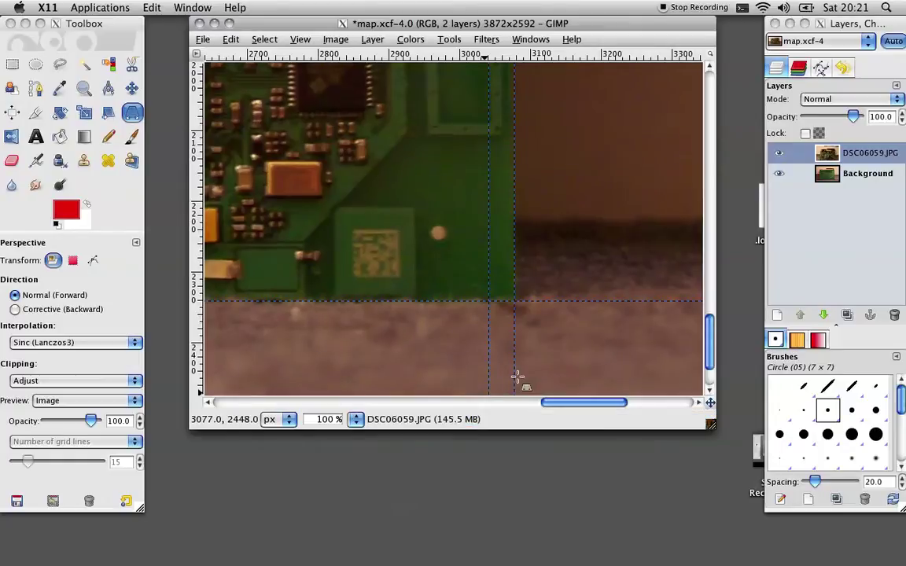
scroll(516, 377, up, 20)
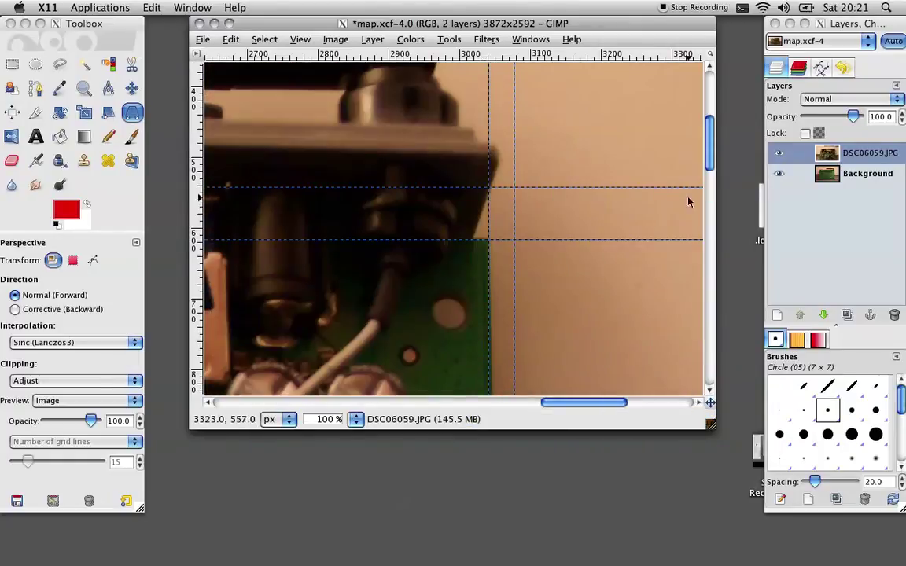
click(778, 154)
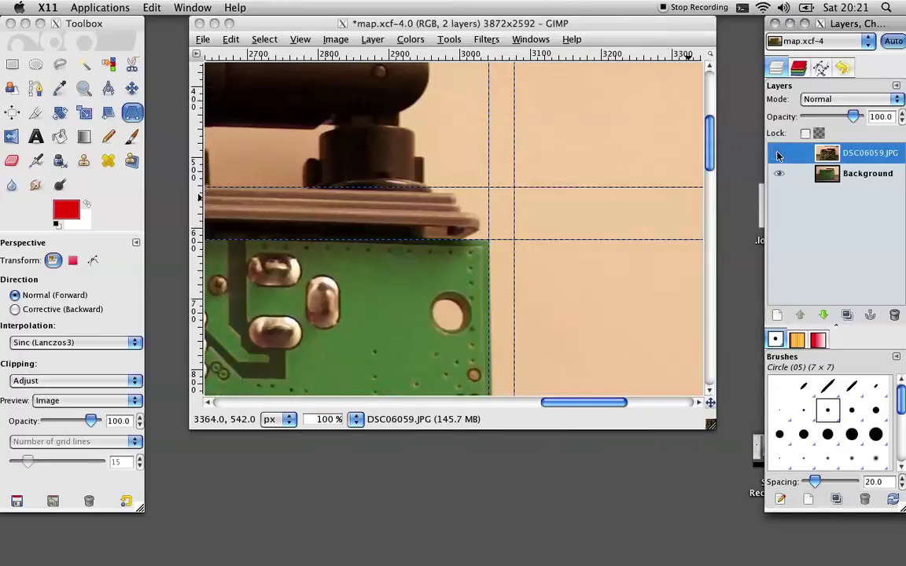
click(778, 155)
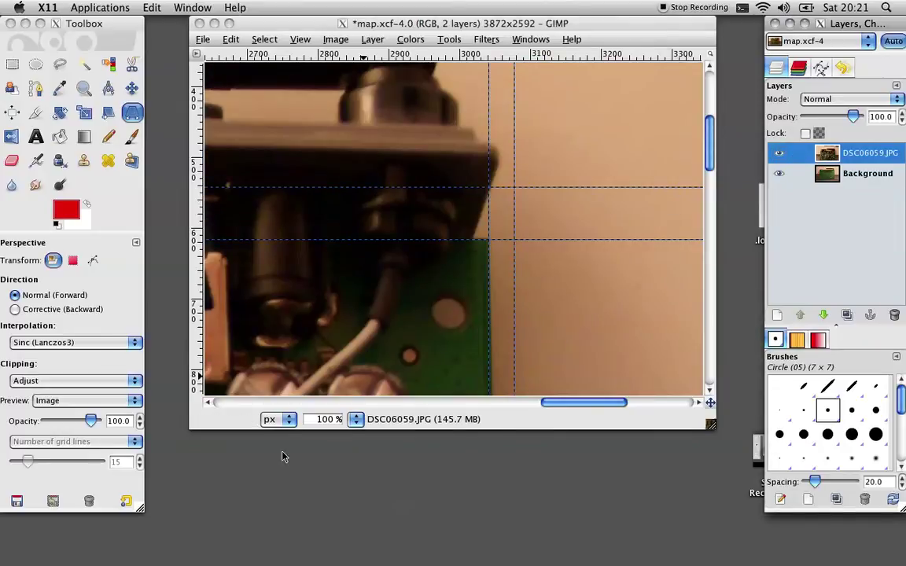
Zoom the view out to 50%, then to 25%
click(357, 425)
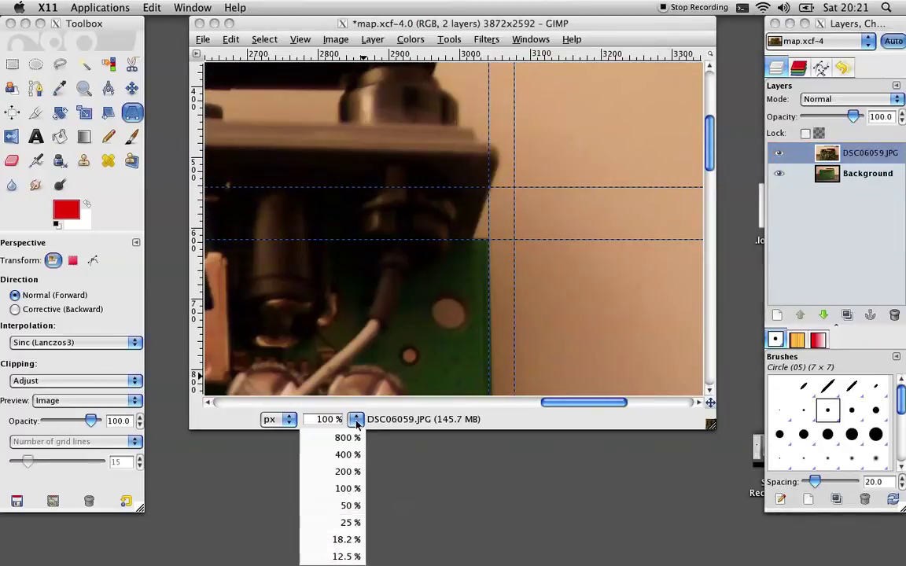
click(330, 506)
scroll(608, 295, left, 10)
scroll(608, 295, down, 5)
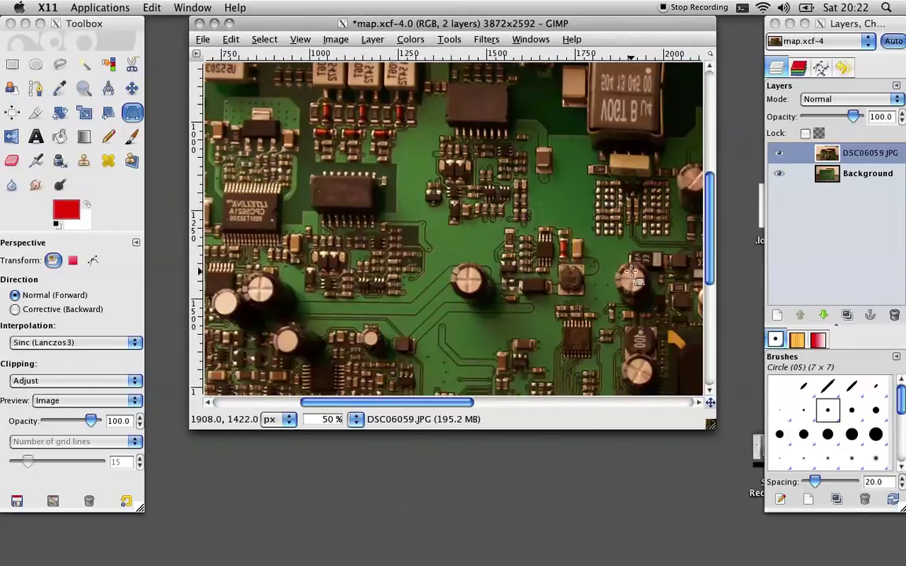
click(356, 422)
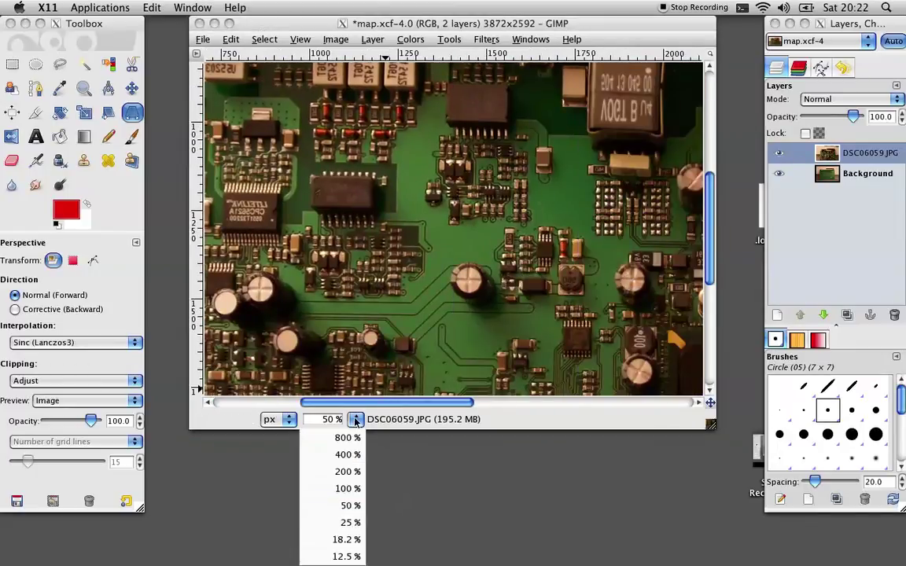
click(353, 519)
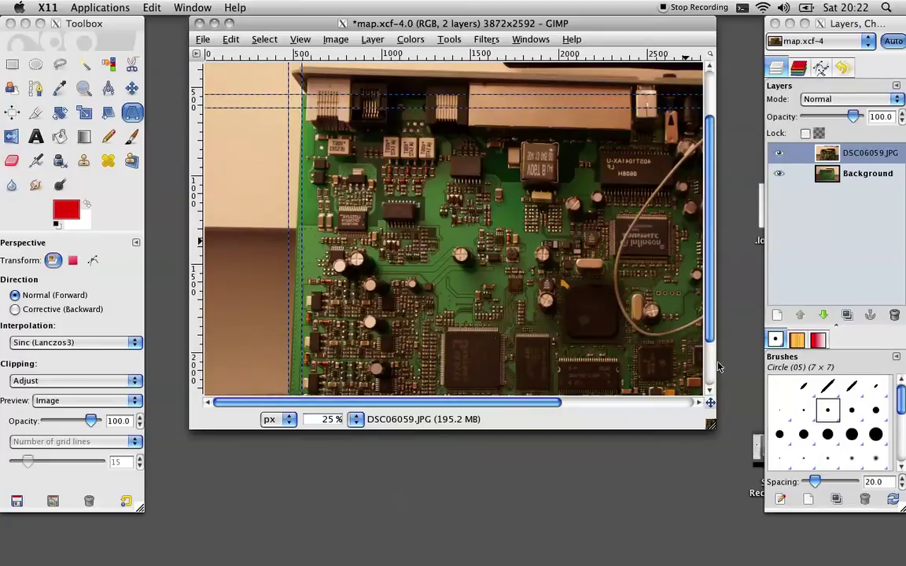
Enlarge the image window and toggle DSC06059.JPG to compare it with Background
drag(710, 430, 752, 555)
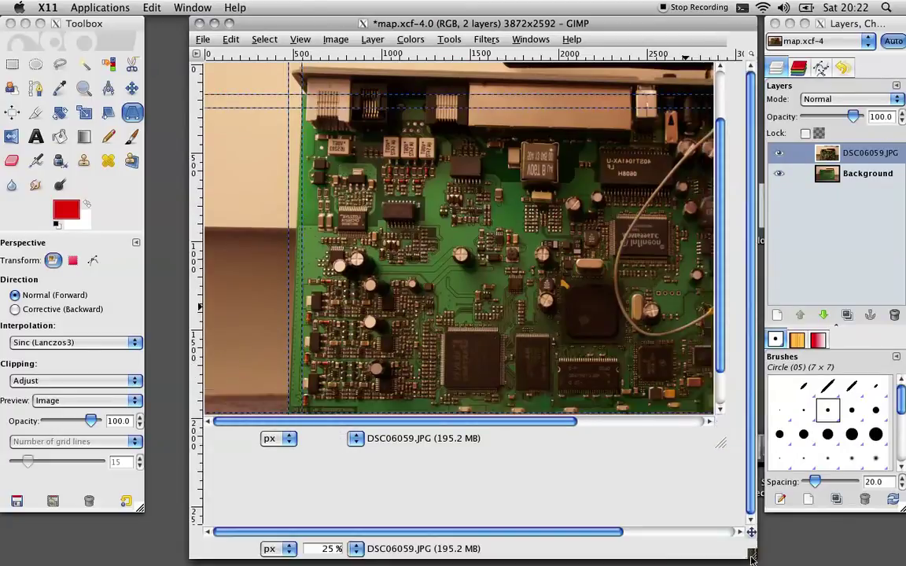
click(779, 154)
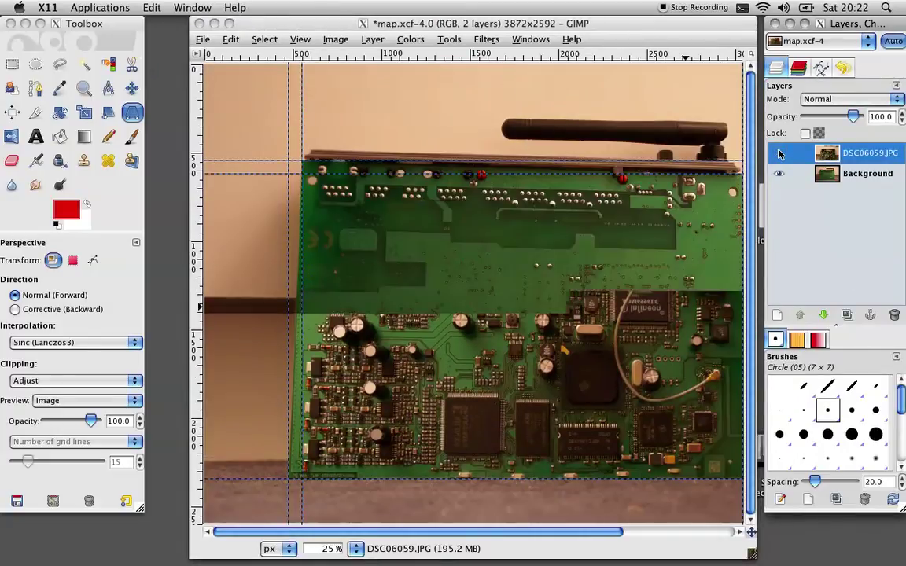
click(779, 153)
click(779, 154)
click(780, 154)
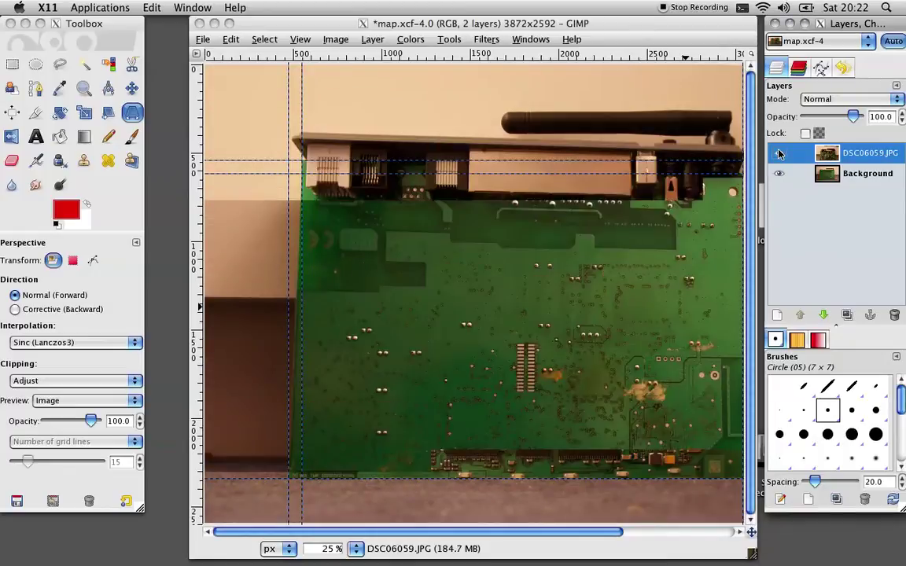
Set the DSC06059.JPG layer to 50 opacity and check the blend against Background
drag(854, 116, 833, 117)
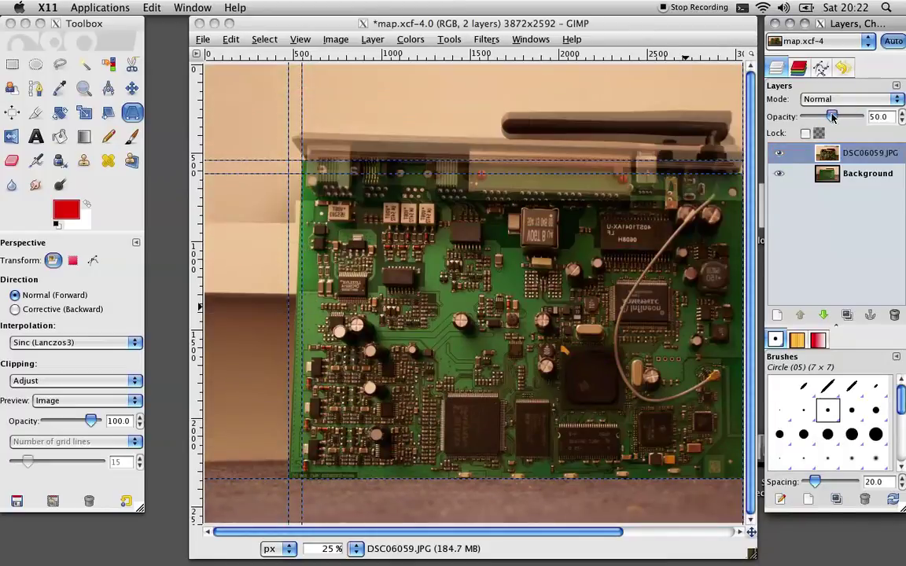
click(780, 153)
click(780, 153)
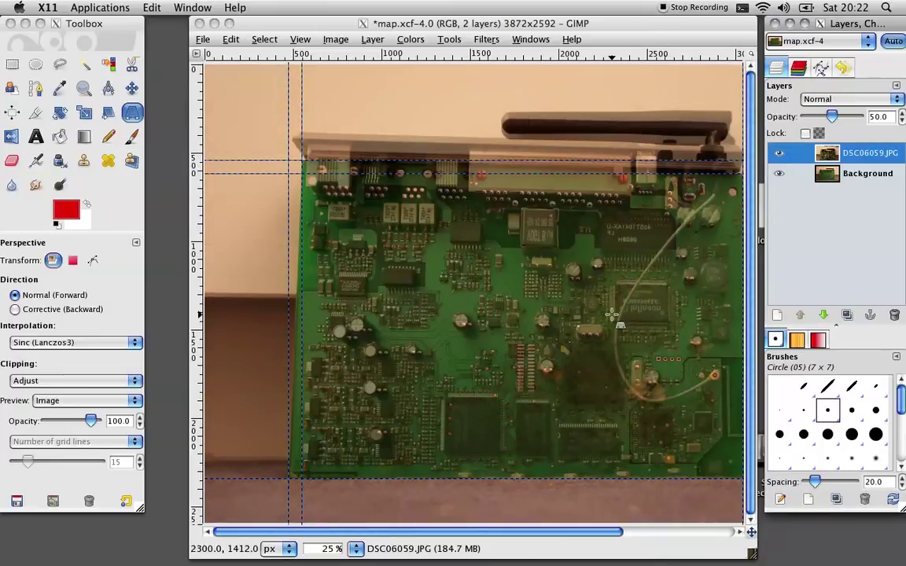
scroll(612, 314, right, 5)
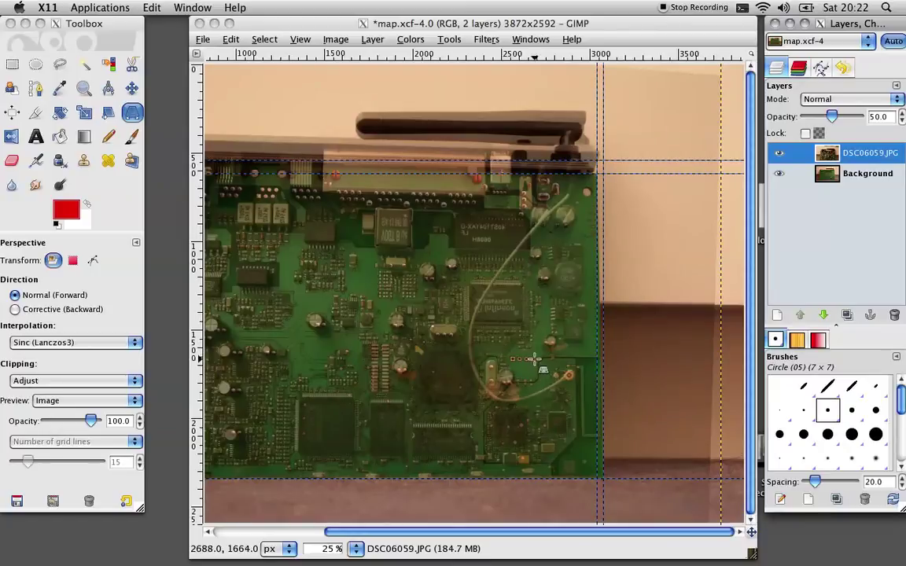
key(z)
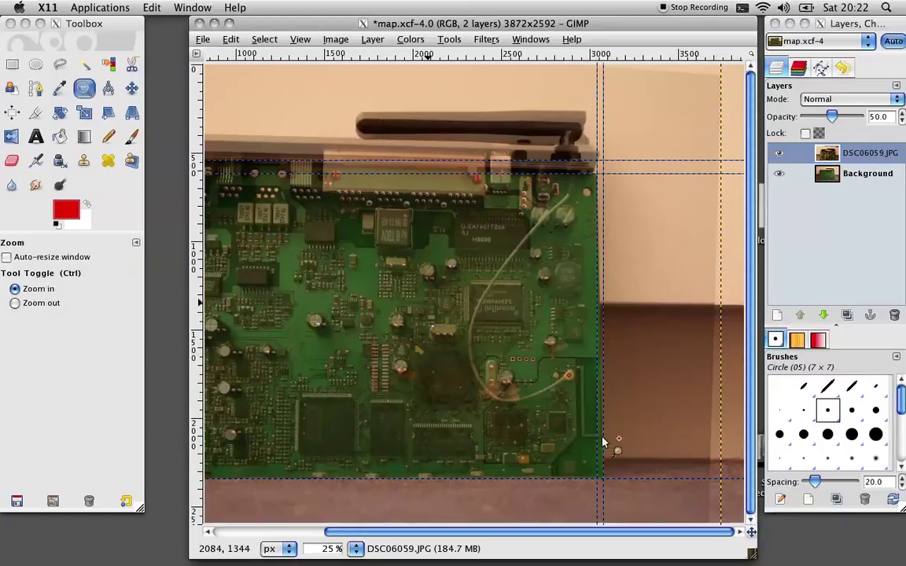
Zoom into the board's lower-right, toggle DSC06059.JPG to compare, and start a new layer
drag(421, 303, 595, 426)
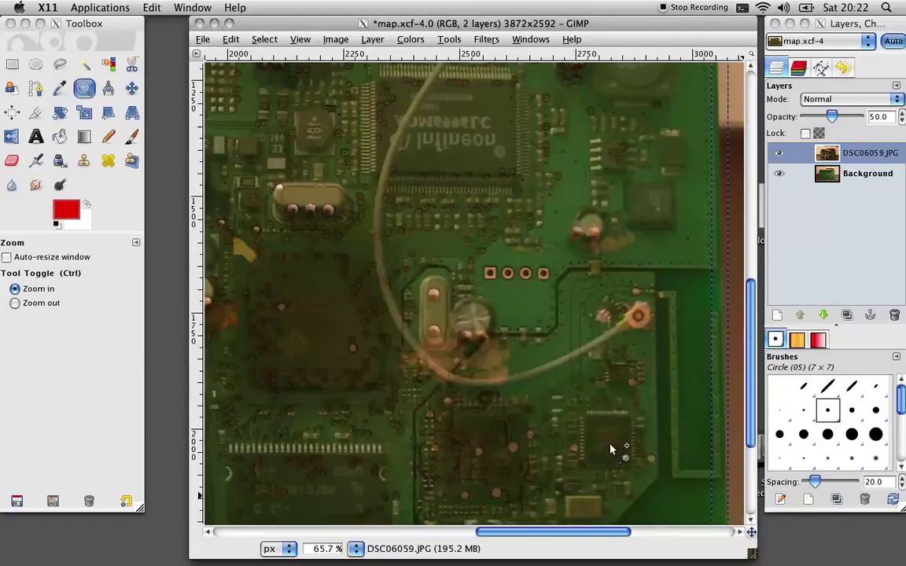
click(779, 154)
click(779, 154)
click(779, 154)
click(780, 154)
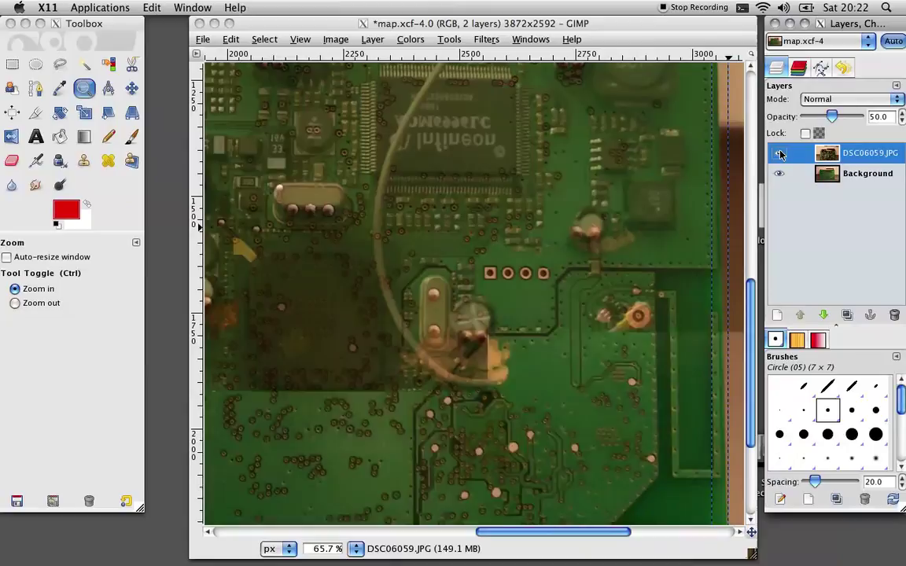
click(779, 154)
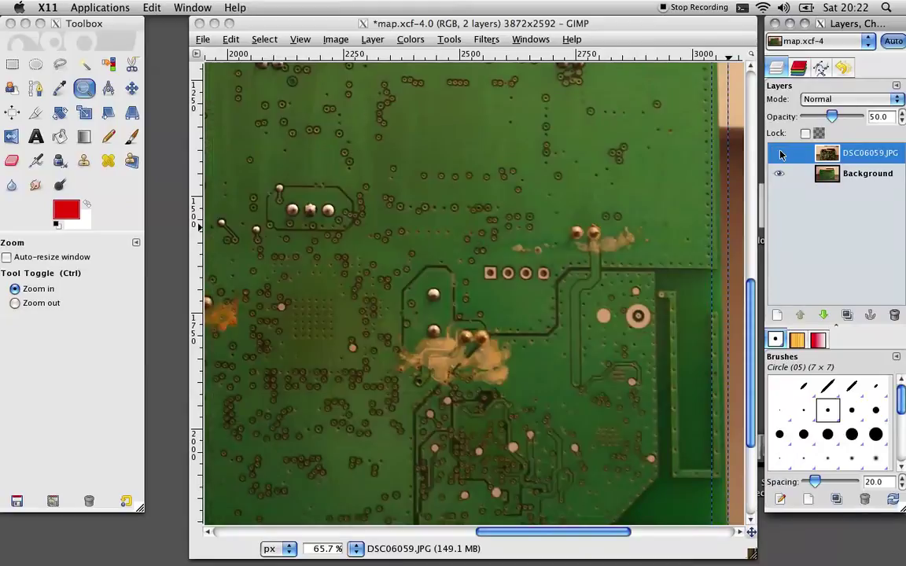
click(780, 154)
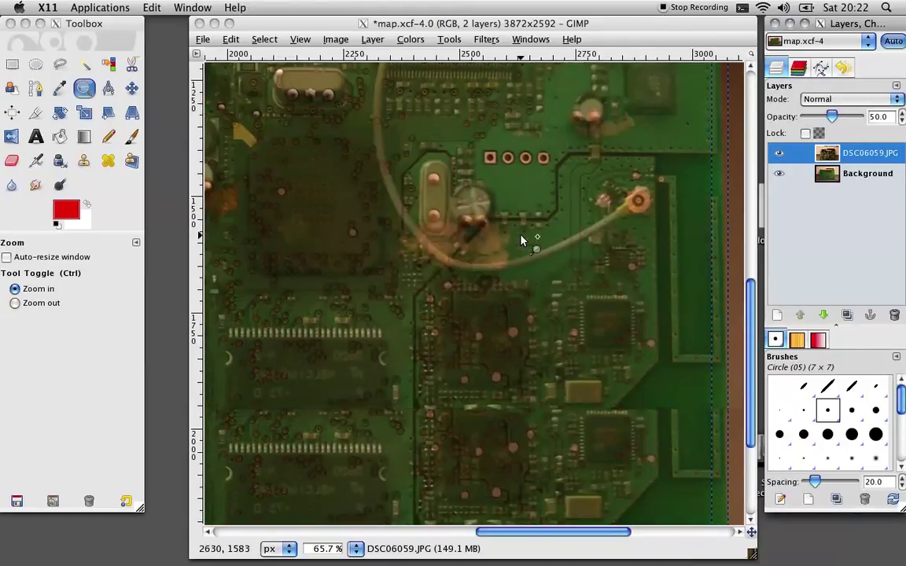
scroll(521, 240, down, 5)
scroll(521, 240, left, 10)
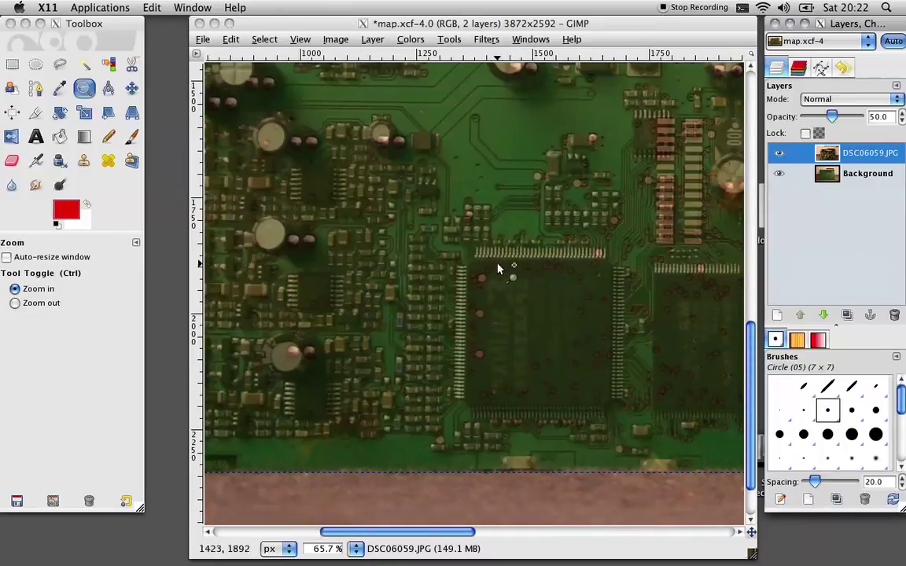
click(777, 314)
Add the New Layer and airbrush a red trace from the chip's first pin up to the round pad
key(Return)
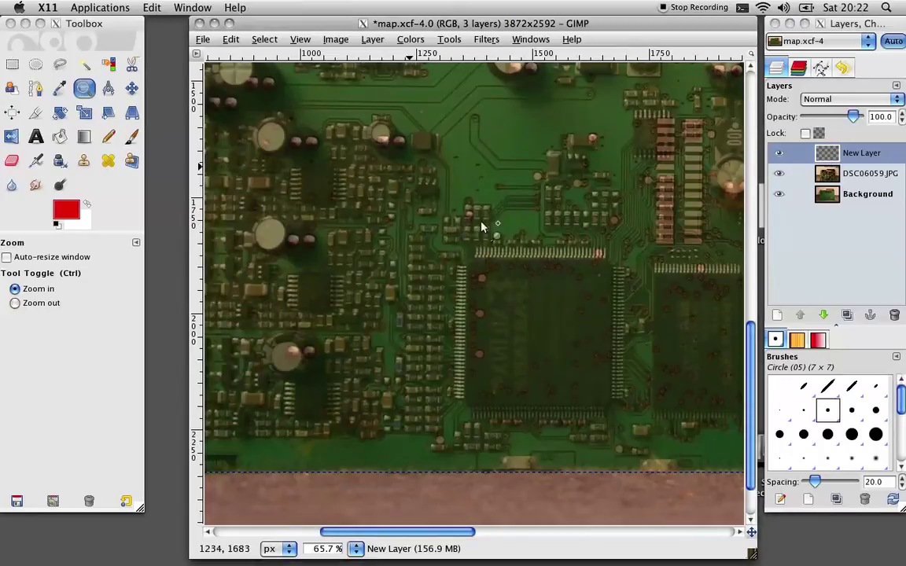
drag(395, 169, 558, 301)
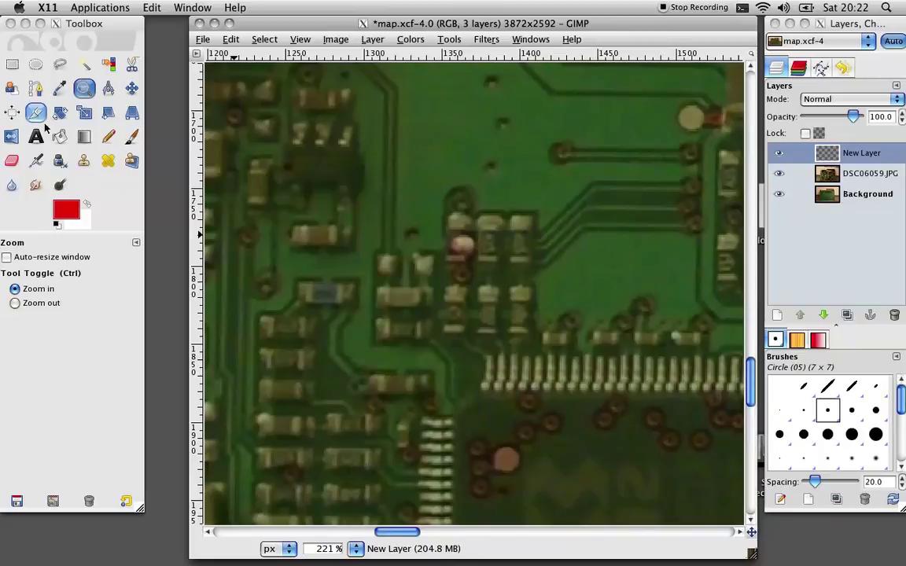
click(41, 161)
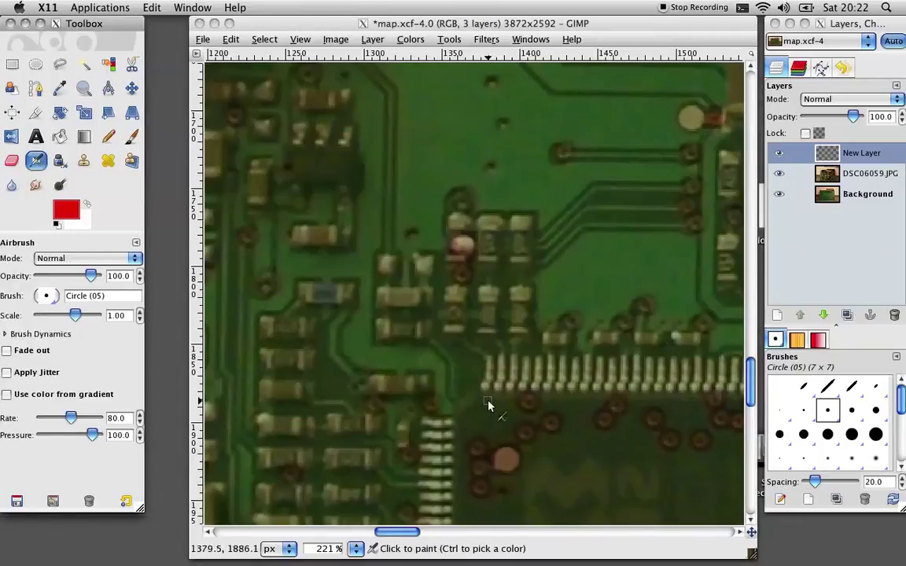
shift+click(487, 355)
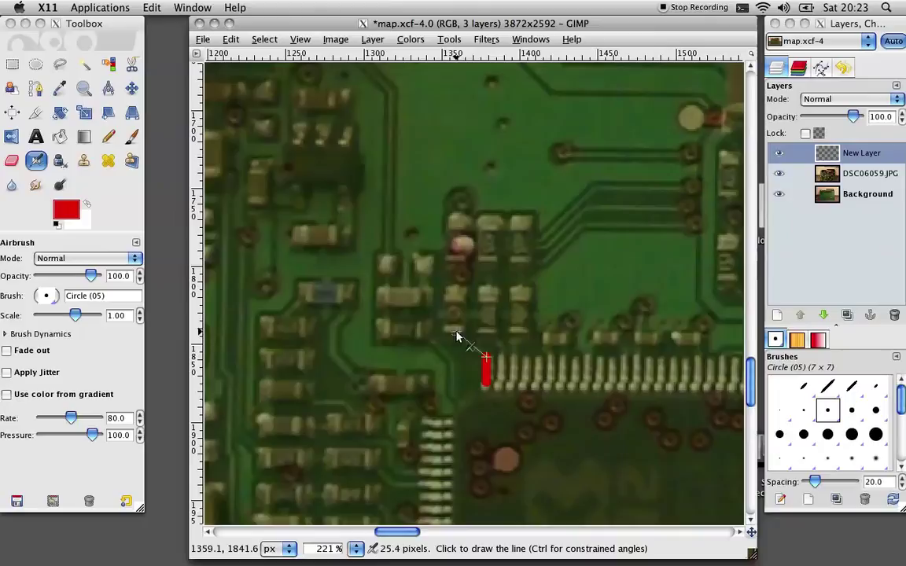
shift+click(458, 336)
shift+click(462, 278)
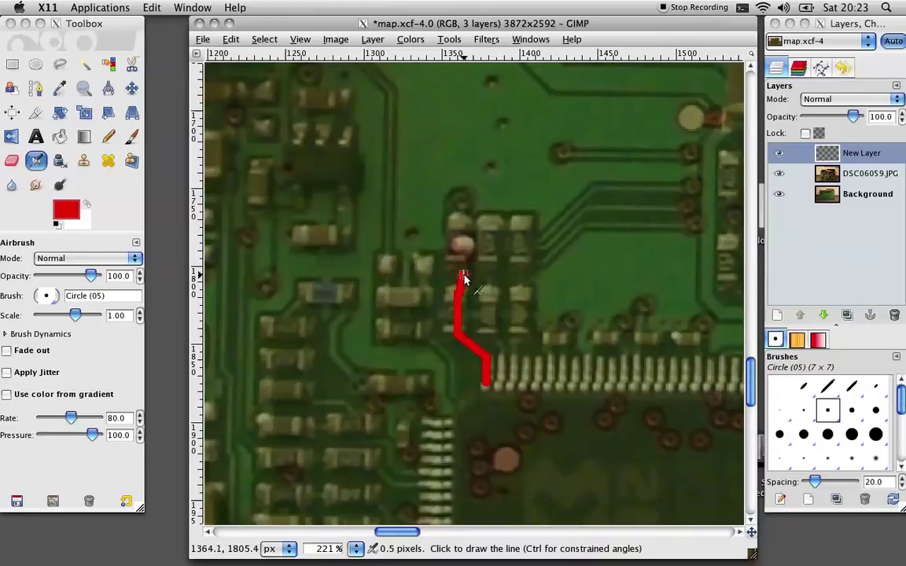
click(778, 173)
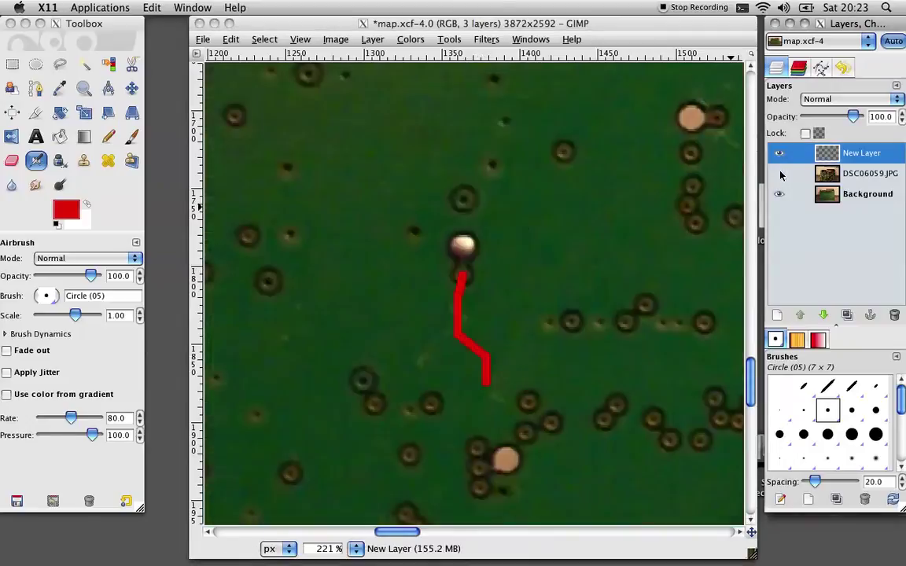
shift+click(463, 247)
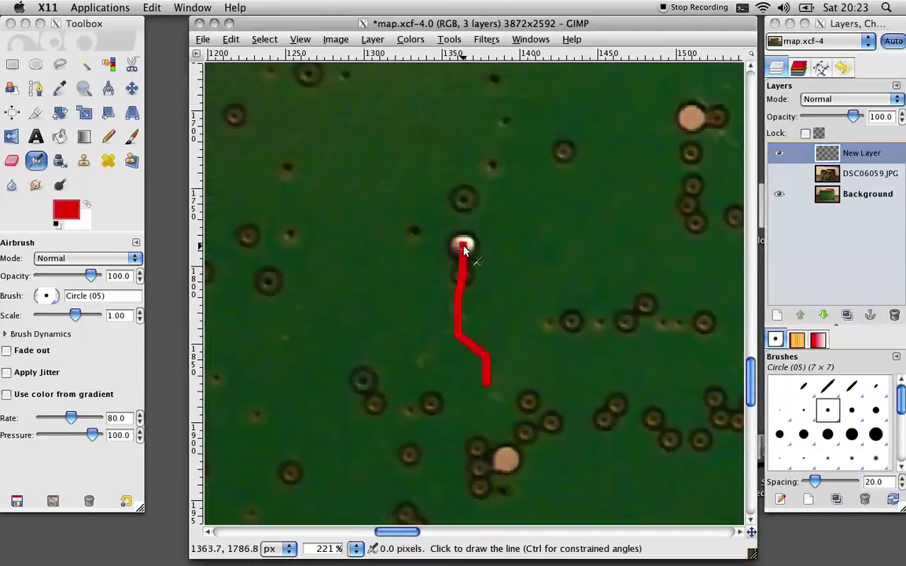
click(779, 174)
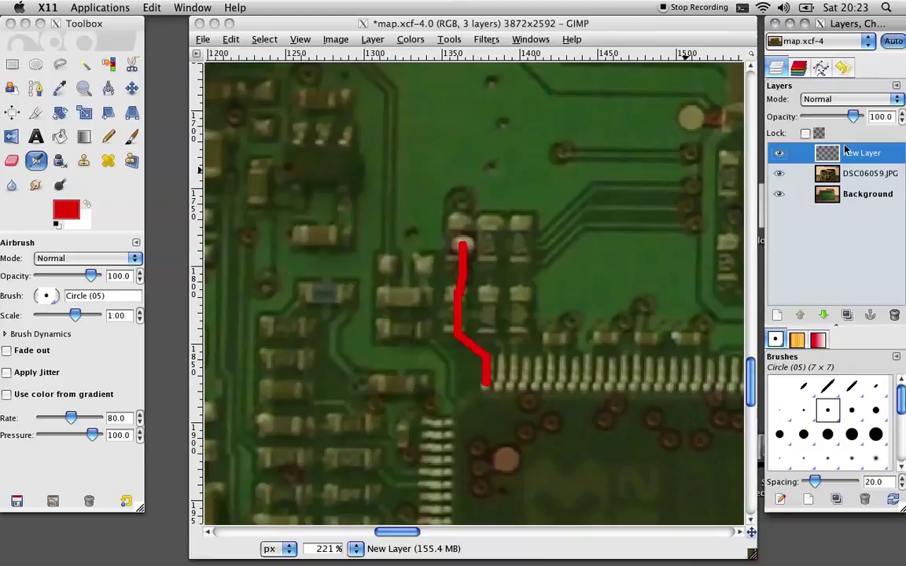
Make the DSC06059.JPG photo layer fully opaque and briefly hide and reshow it
click(843, 173)
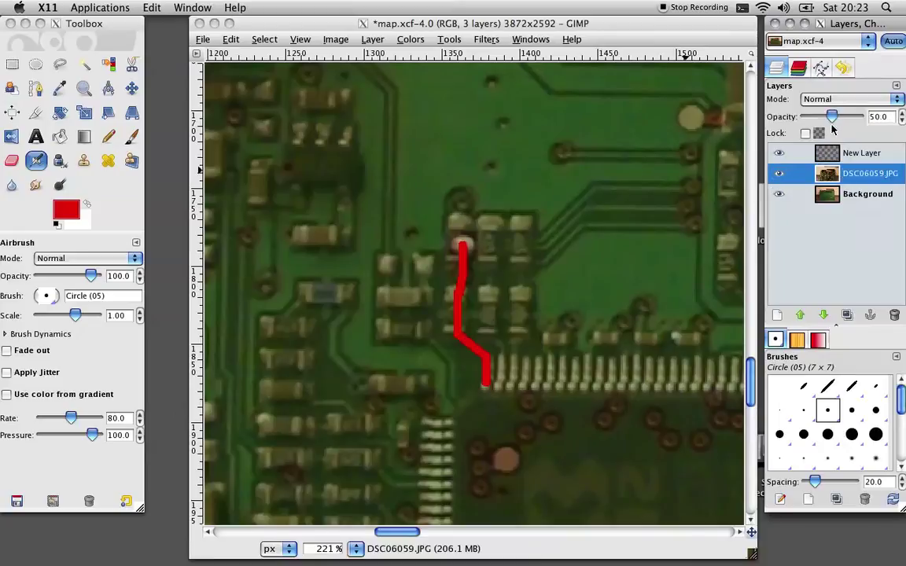
drag(836, 120, 881, 118)
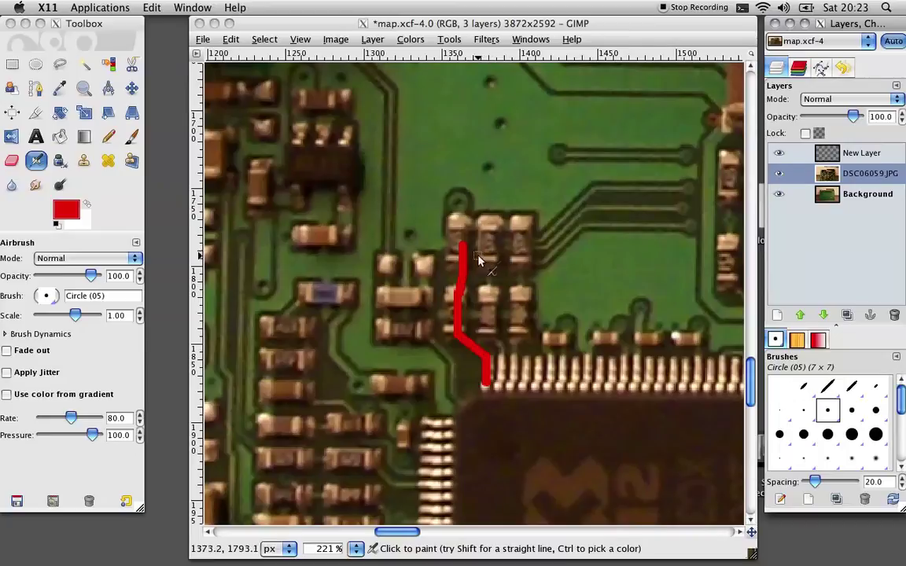
click(779, 173)
click(779, 173)
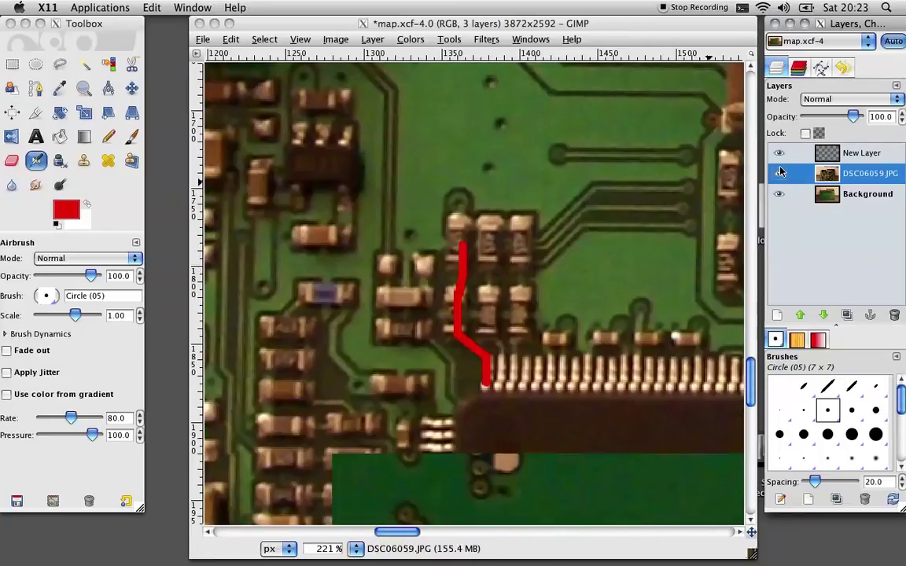
click(462, 275)
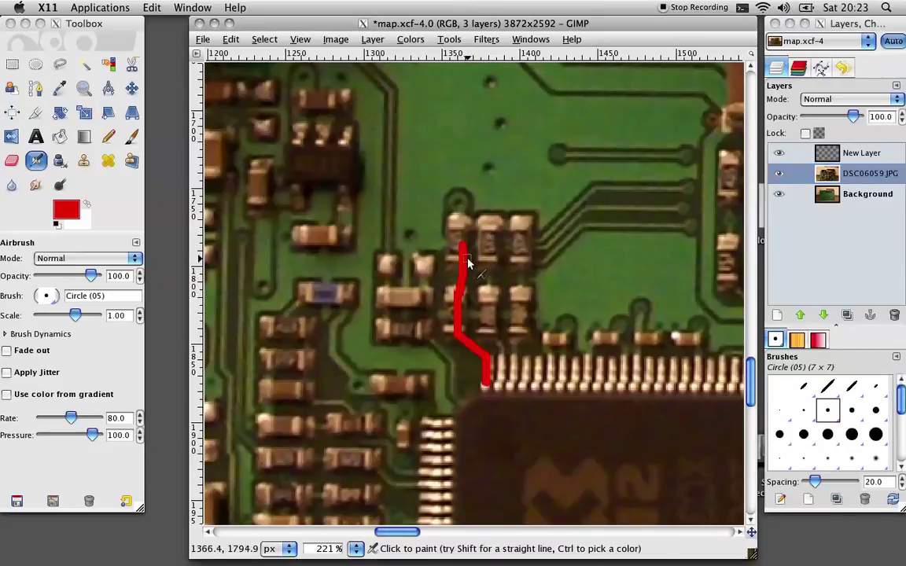
On New Layer, airbrush the red trace sideways, diagonally up, then right to the distant pad
click(842, 152)
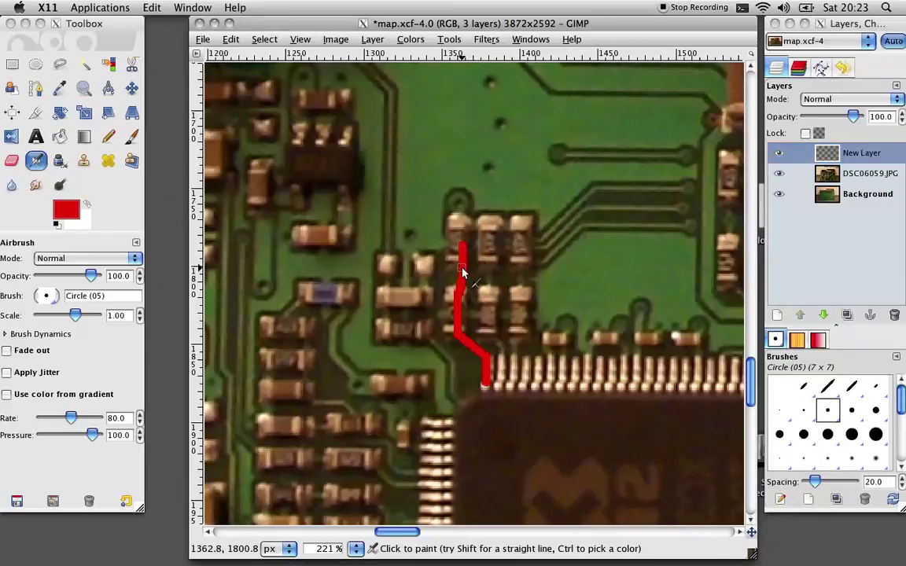
shift+click(542, 243)
shift+click(593, 190)
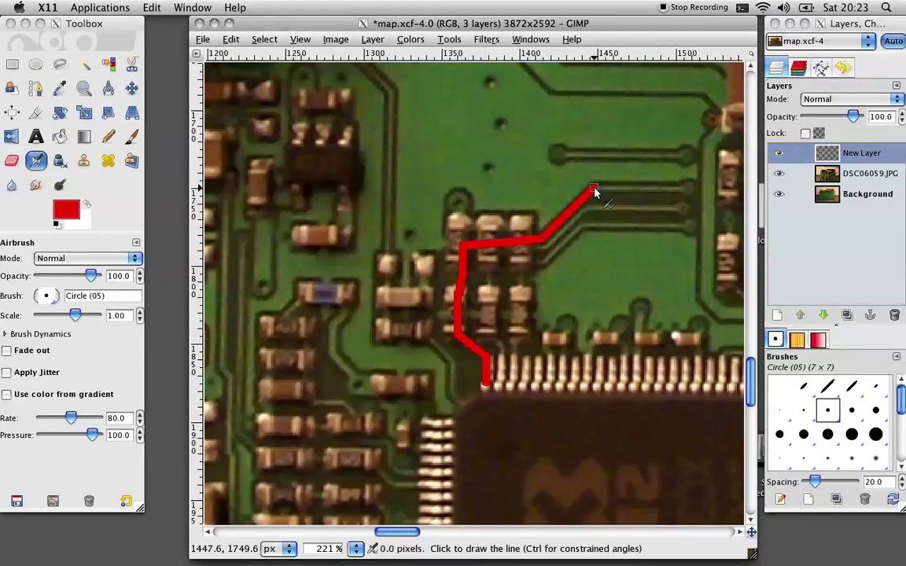
shift+click(690, 190)
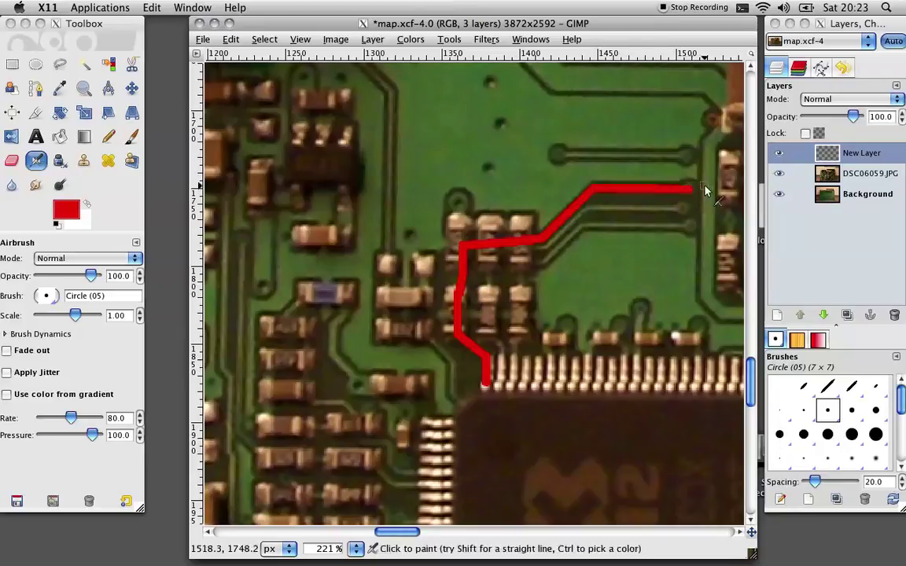
Fade the New Layer trace and lower DSC06059.JPG opacity to 63.3
click(835, 151)
mouse_move(856, 117)
mouse_down()
mouse_move(827, 116)
mouse_move(835, 117)
mouse_move(792, 134)
mouse_move(838, 116)
mouse_up()
click(866, 173)
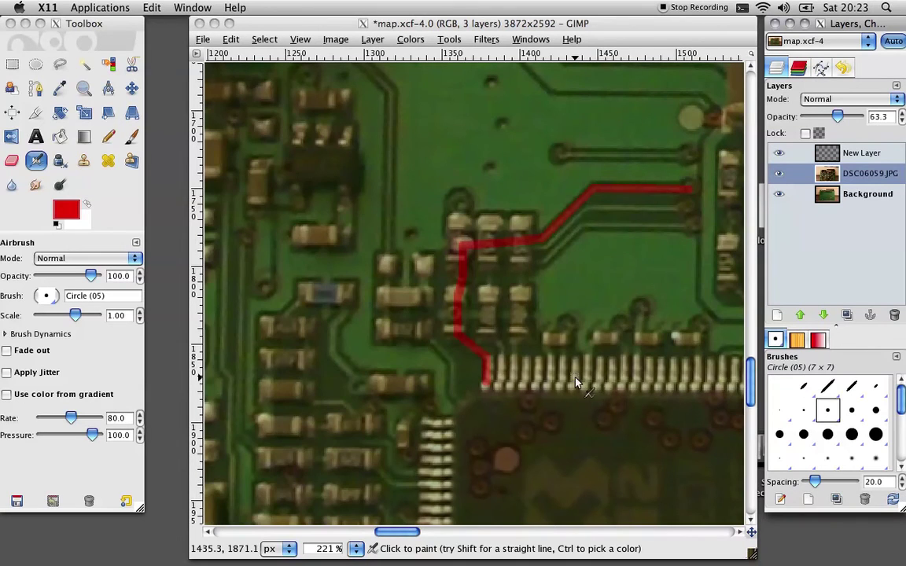
scroll(577, 381, down, 10)
scroll(576, 381, right, 10)
scroll(576, 383, up, 10)
scroll(576, 383, left, 10)
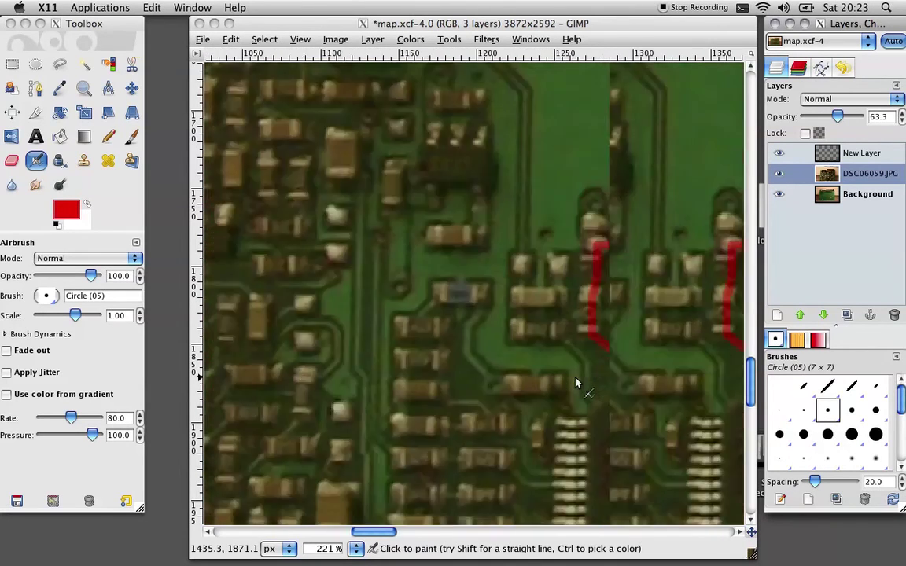
scroll(576, 383, right, 2)
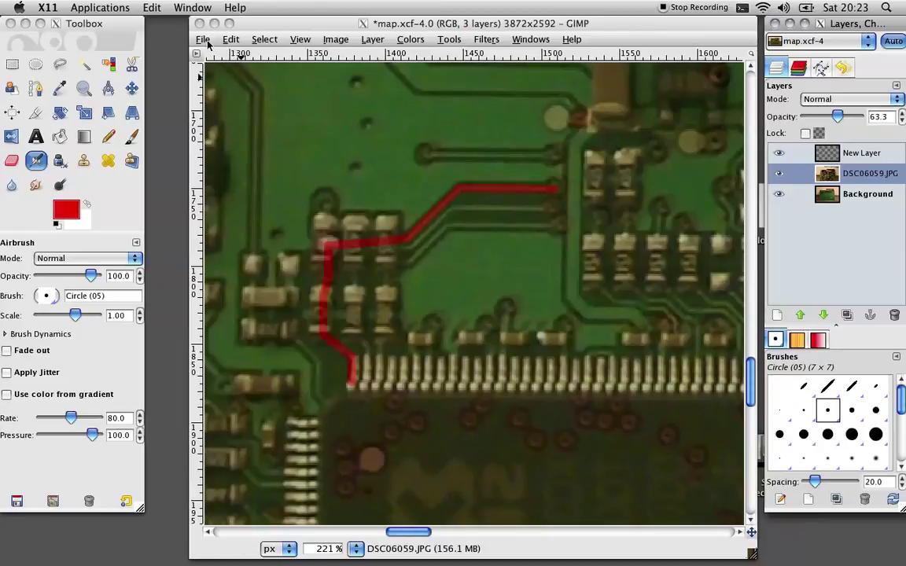
Open map2.xcf from the fritzbox_router Finder window and arrange the image and folder windows
double_click(300, 25)
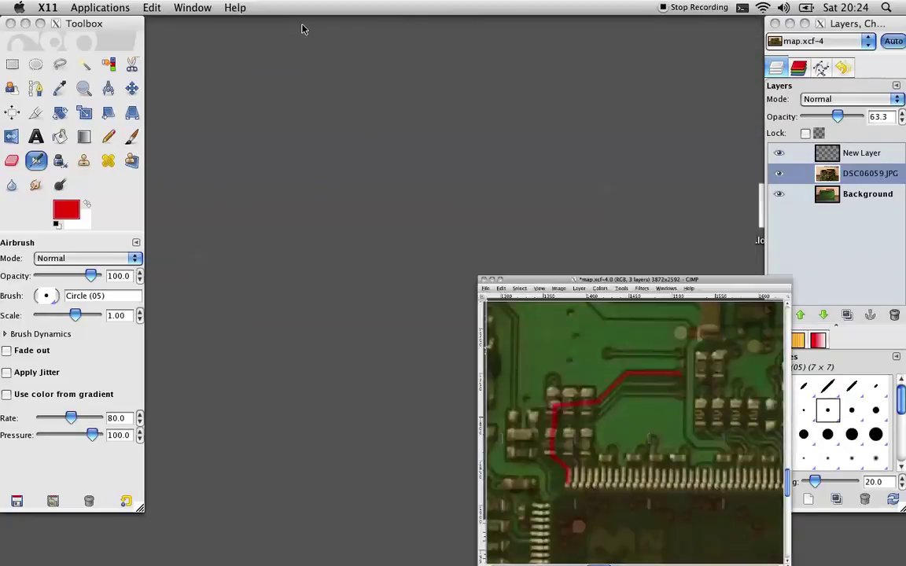
mouse_move(405, 551)
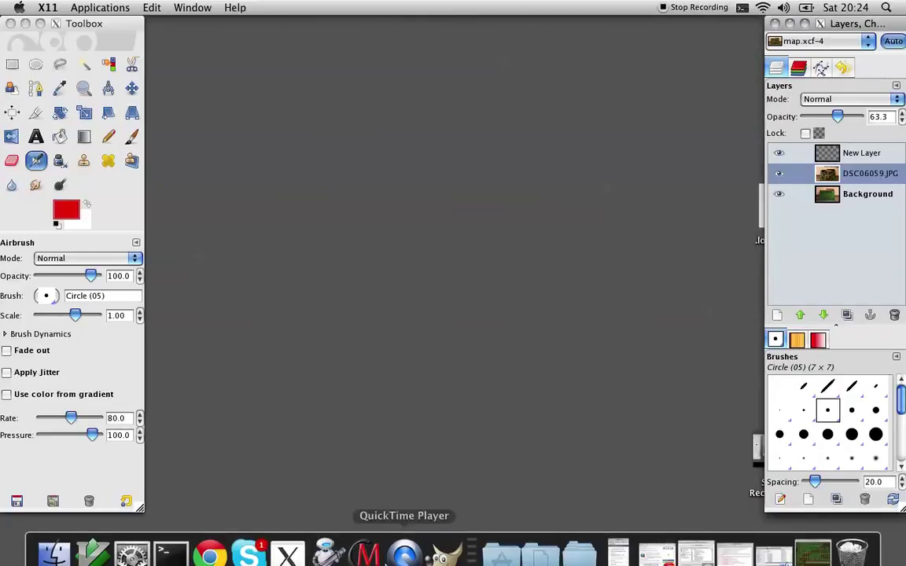
click(775, 541)
double_click(274, 375)
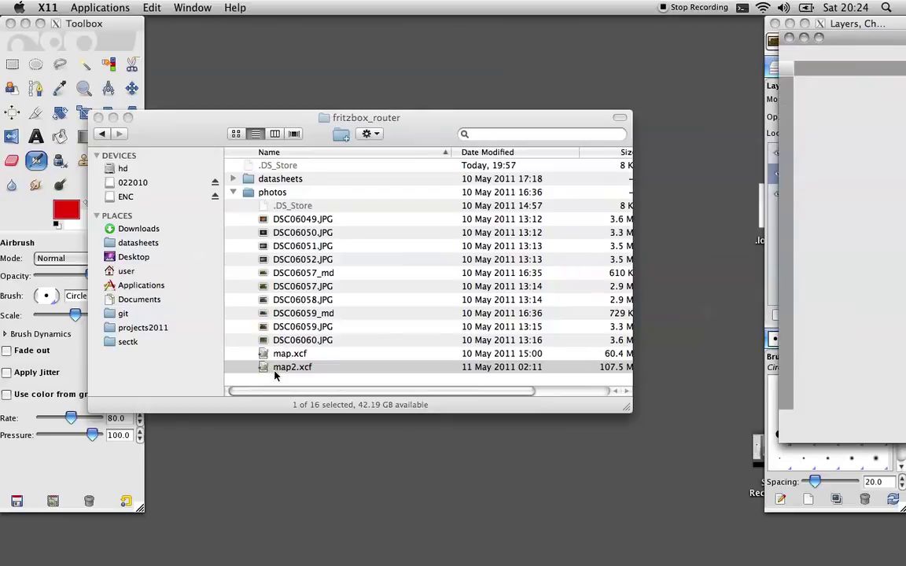
drag(867, 47, 285, 45)
click(158, 126)
drag(159, 126, 166, 127)
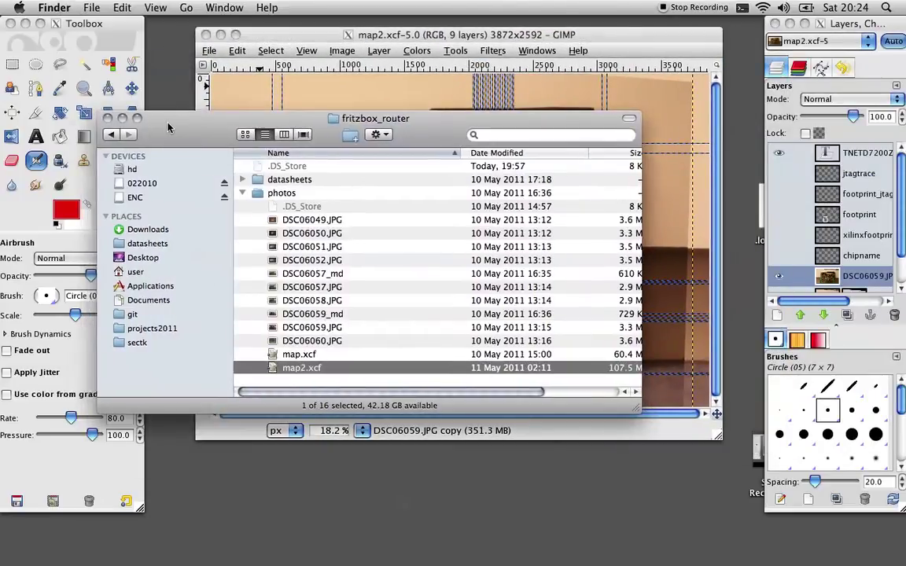
Close the folder window and view the map2.xcf board at 150% zoom
key(super+w)
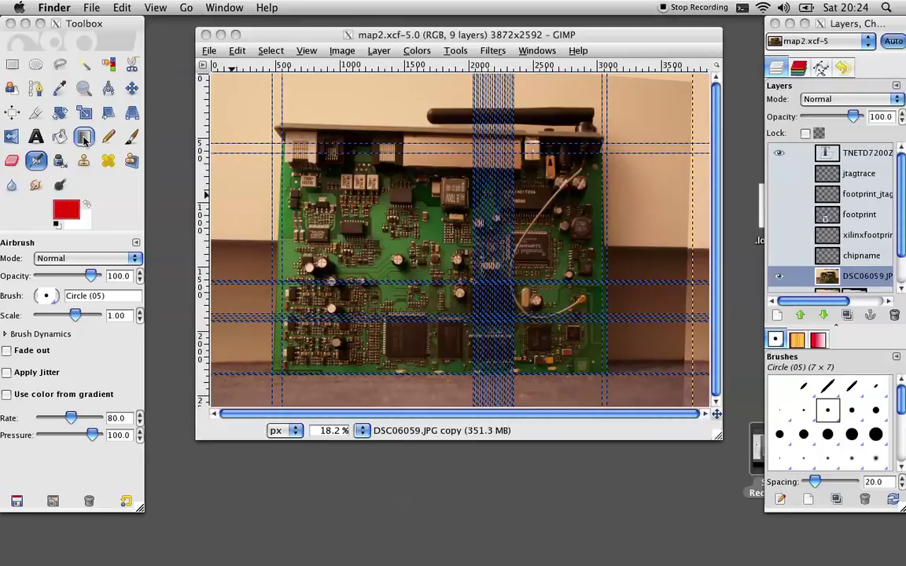
click(263, 238)
key(z)
click(452, 263)
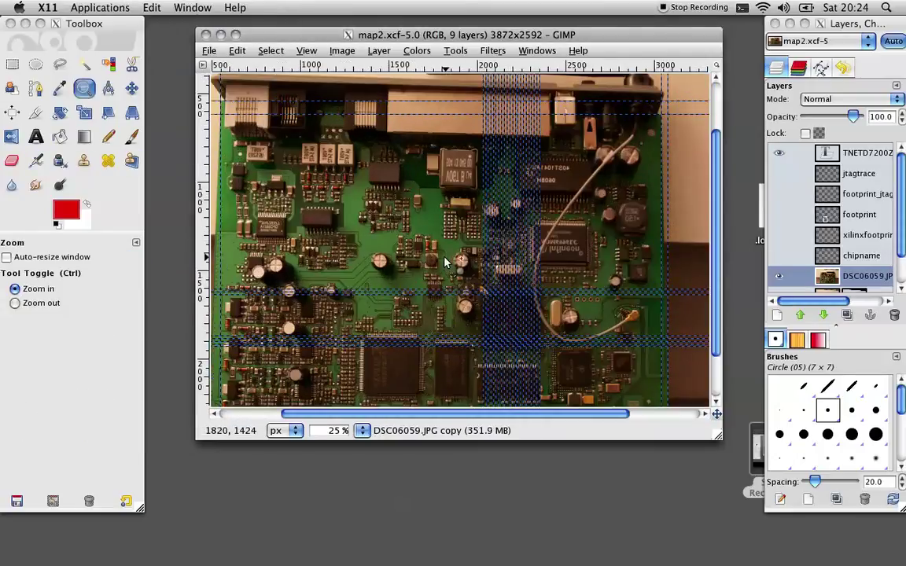
drag(472, 275, 465, 291)
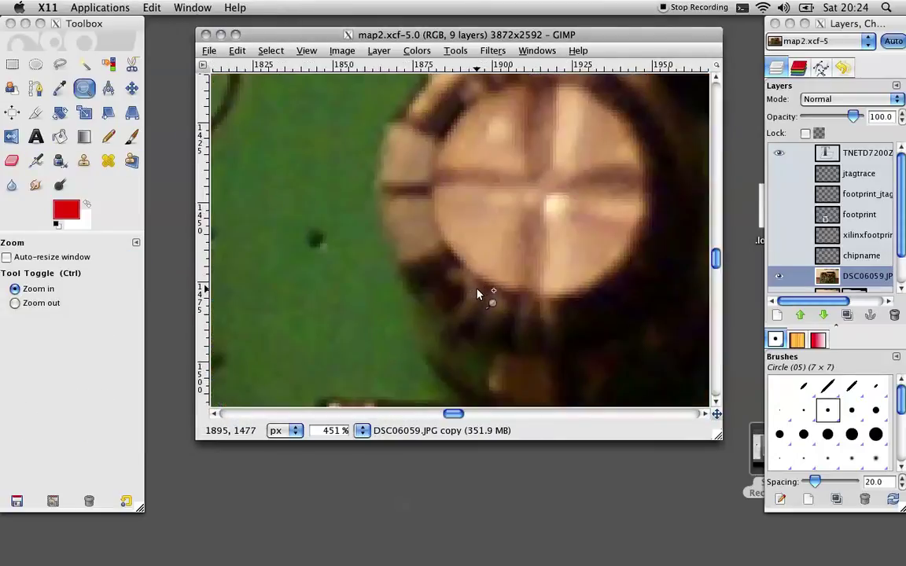
ctrl+click(564, 334)
ctrl+click(558, 335)
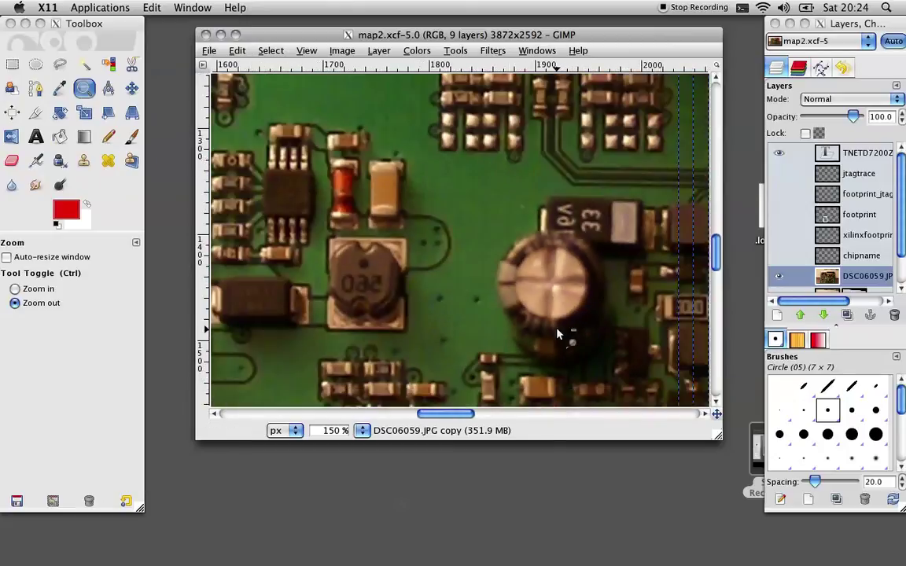
scroll(557, 335, right, 10)
scroll(557, 335, down, 8)
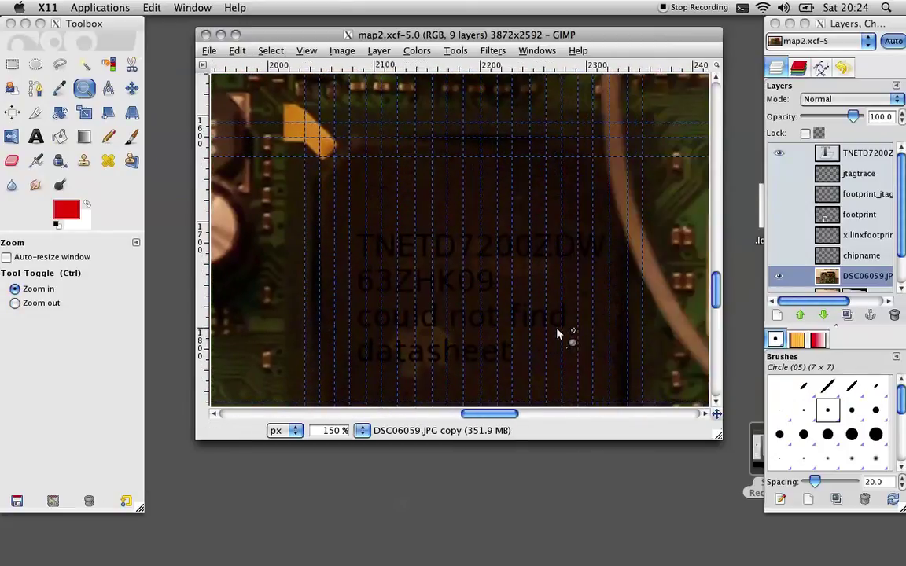
Hide and reshow the DSC06059.JPG photo layer, then fade it to 15% opacity
click(778, 277)
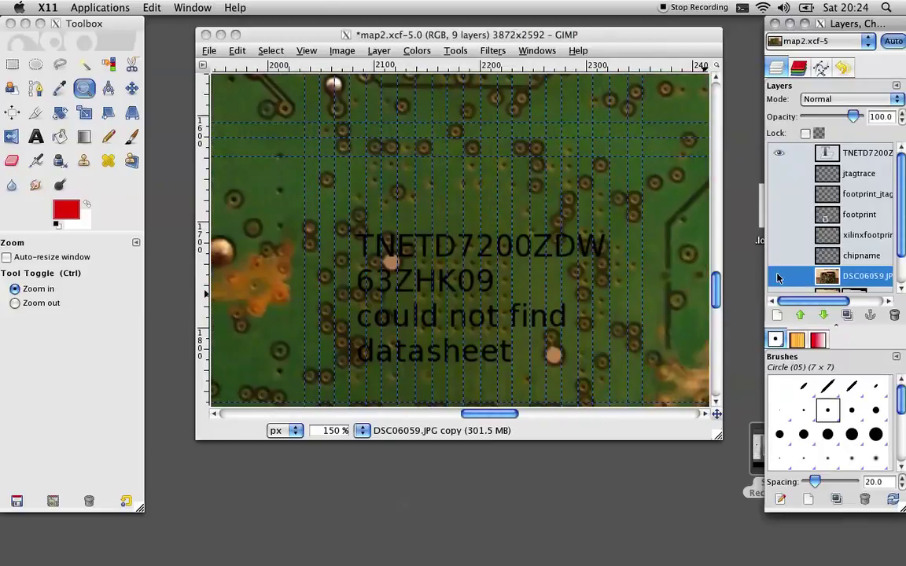
scroll(527, 204, down, 3)
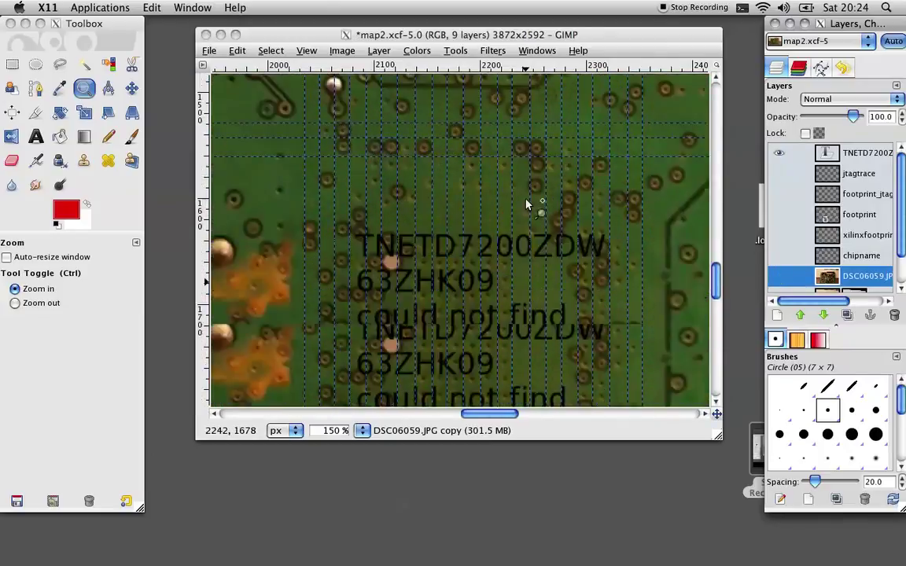
click(779, 276)
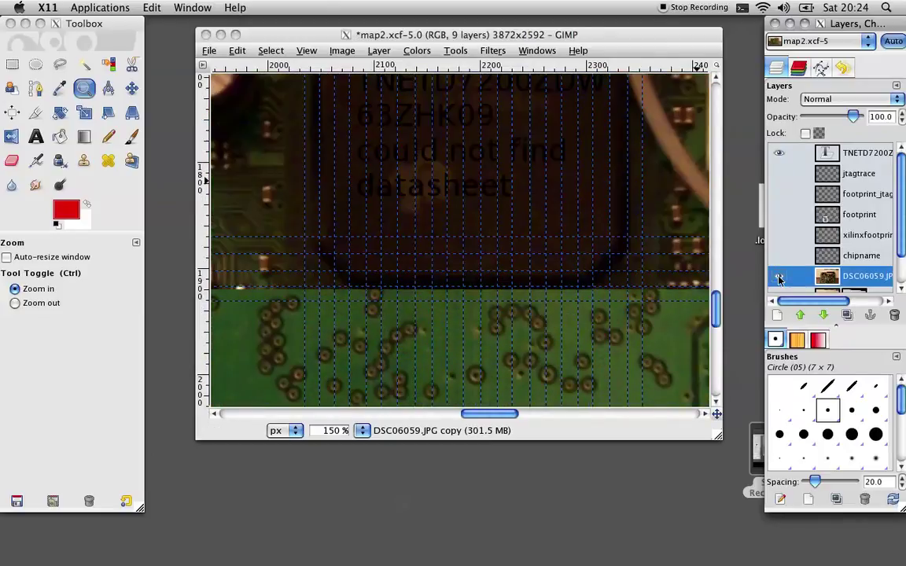
drag(853, 116, 819, 120)
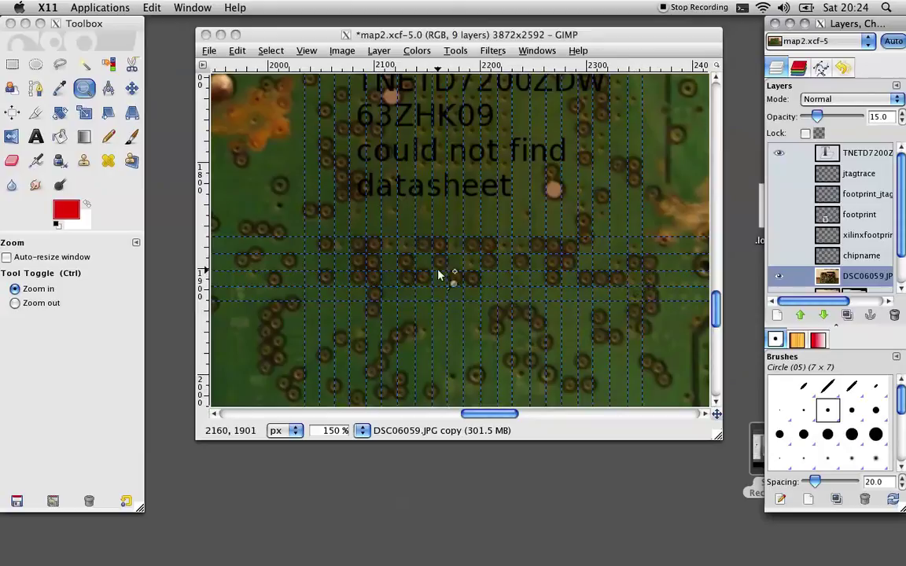
scroll(439, 275, up, 3)
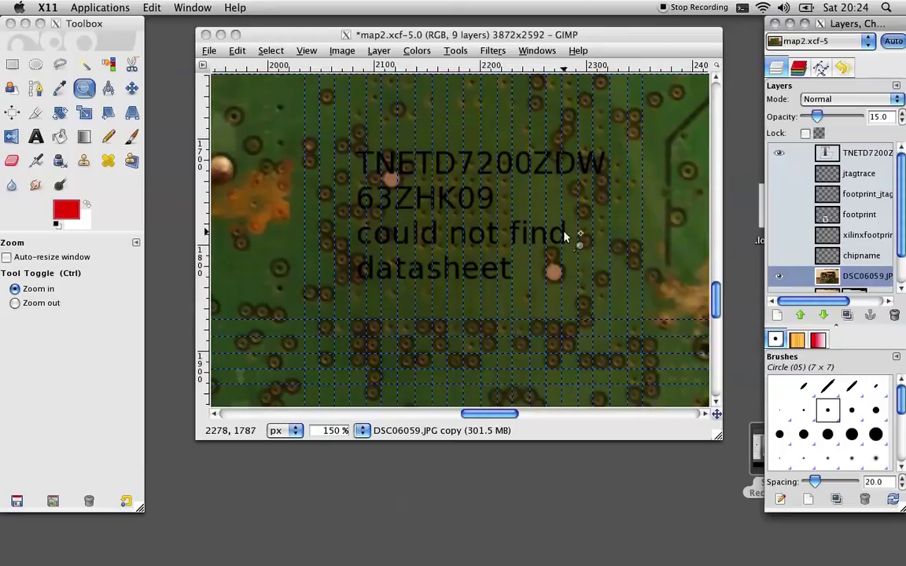
scroll(582, 214, up, 6)
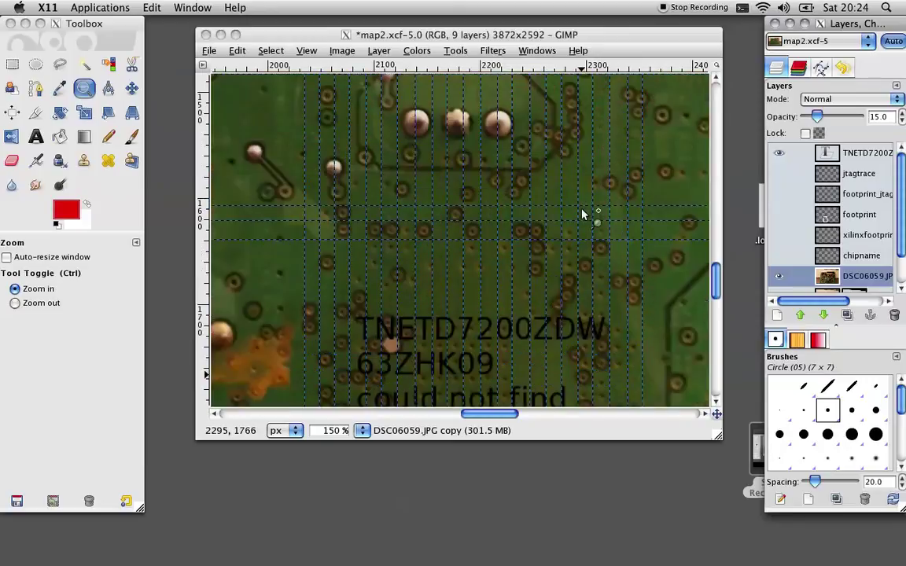
Hide the via grid guides, zoom to 50%, and raise the photo layer's opacity to 58.3
click(307, 50)
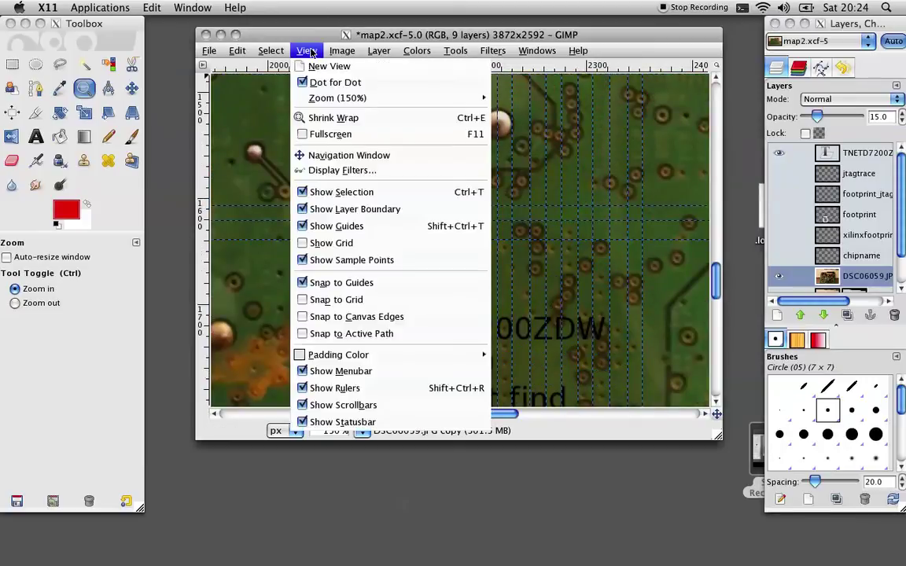
click(330, 226)
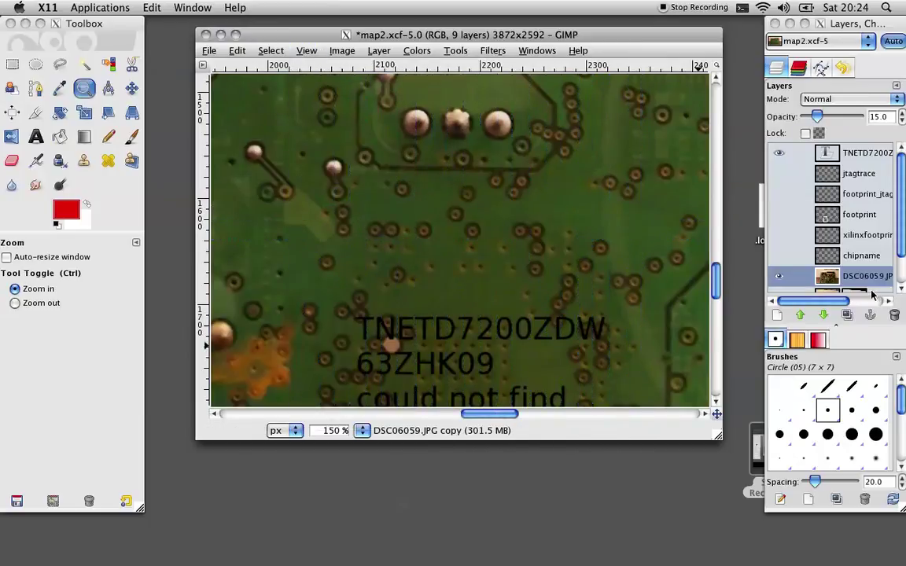
click(363, 432)
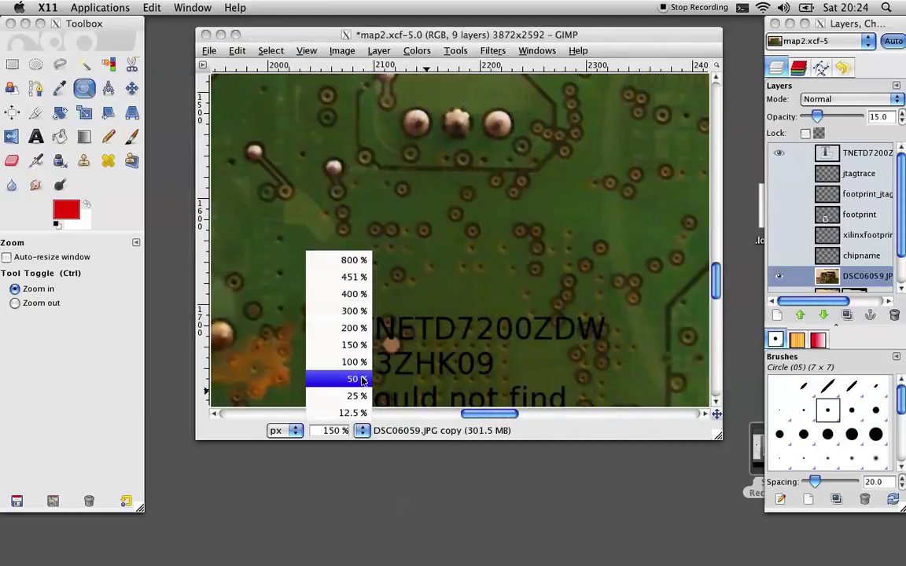
click(338, 376)
scroll(458, 289, left, 10)
scroll(458, 289, down, 5)
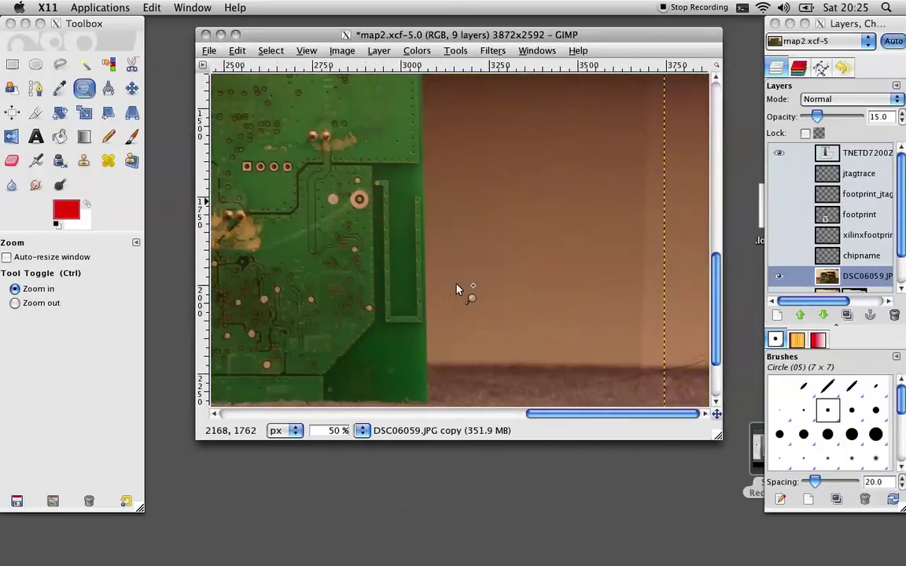
scroll(458, 289, right, 5)
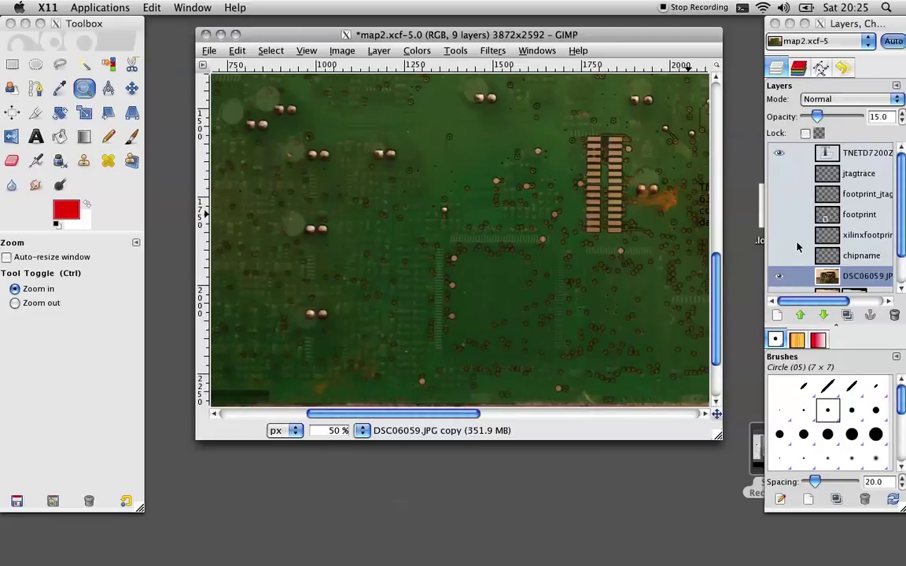
drag(816, 114, 837, 118)
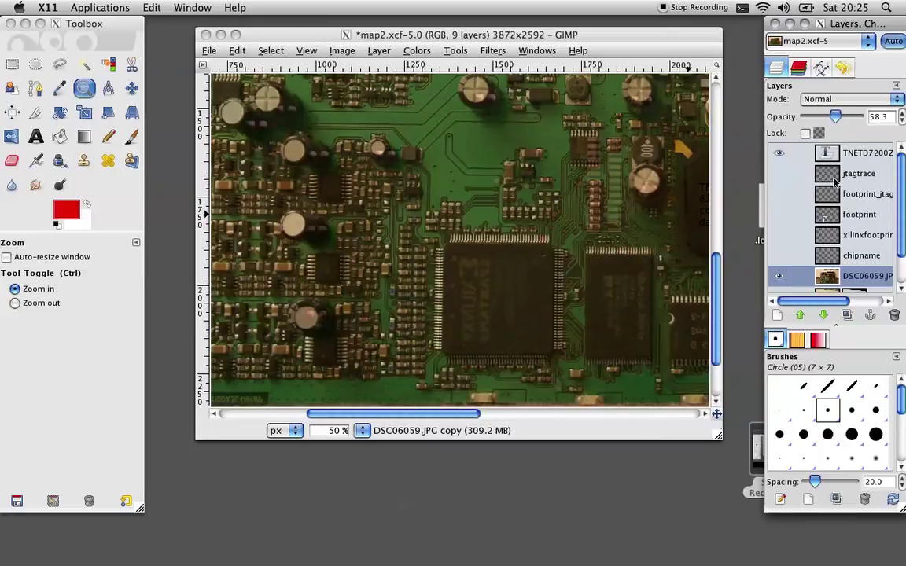
Show the footprint pin-label layer and view the board at 100% zoom
click(830, 224)
click(779, 217)
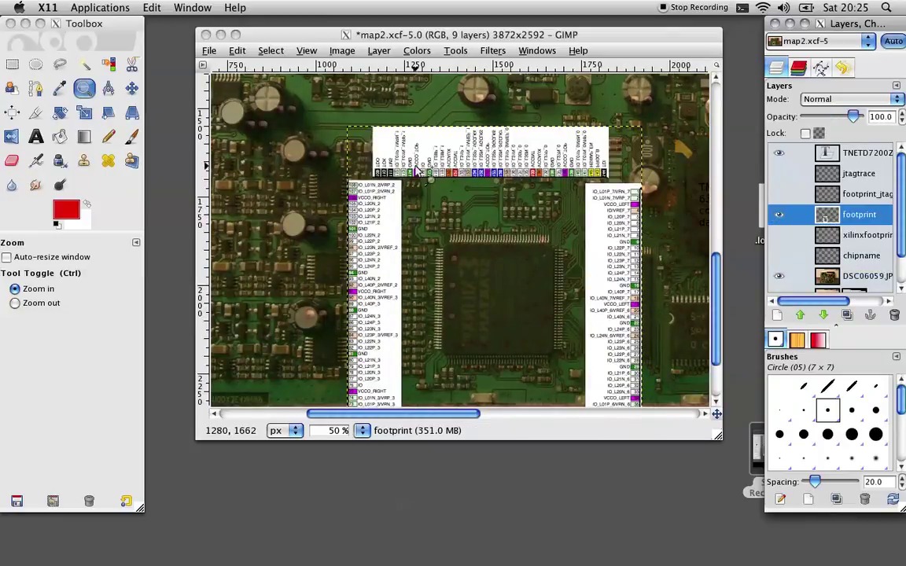
click(360, 431)
click(366, 368)
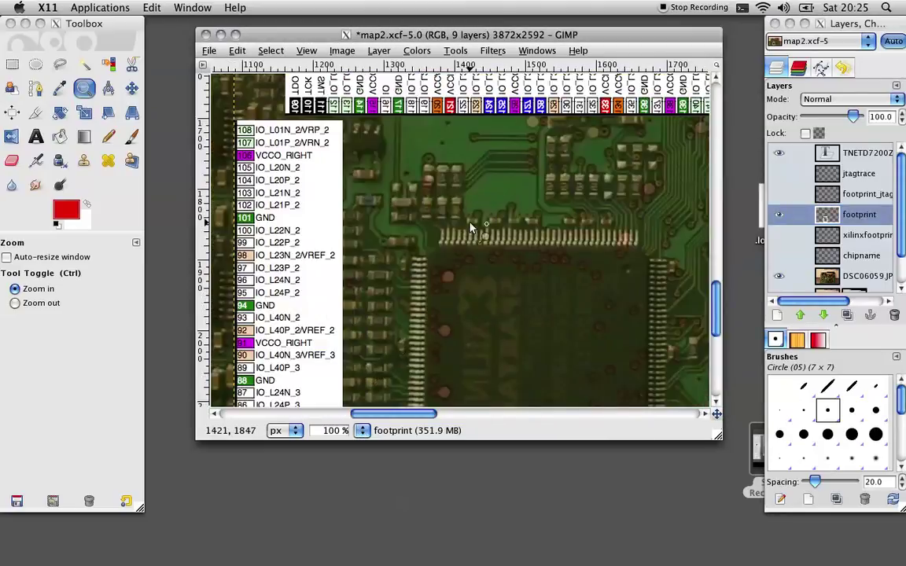
scroll(470, 228, up, 3)
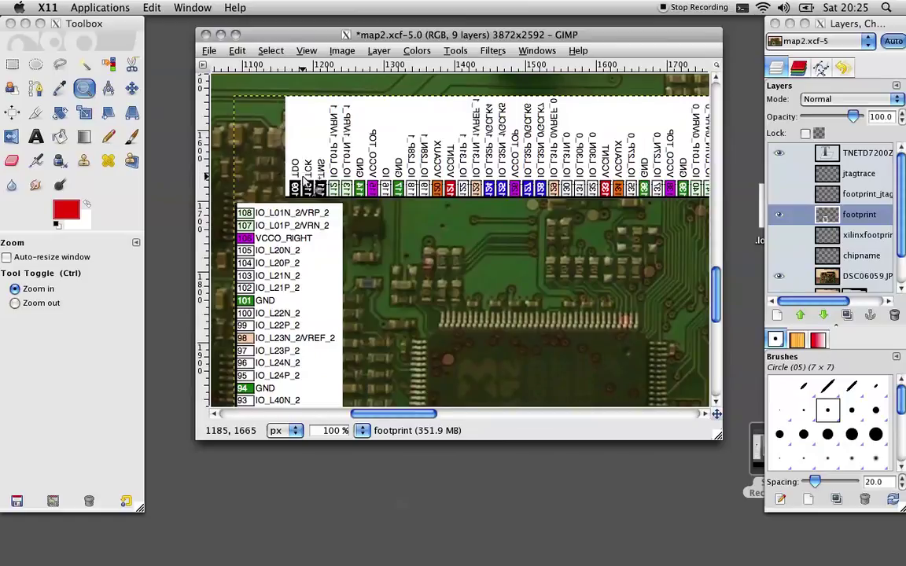
scroll(369, 192, up, 6)
scroll(369, 192, right, 6)
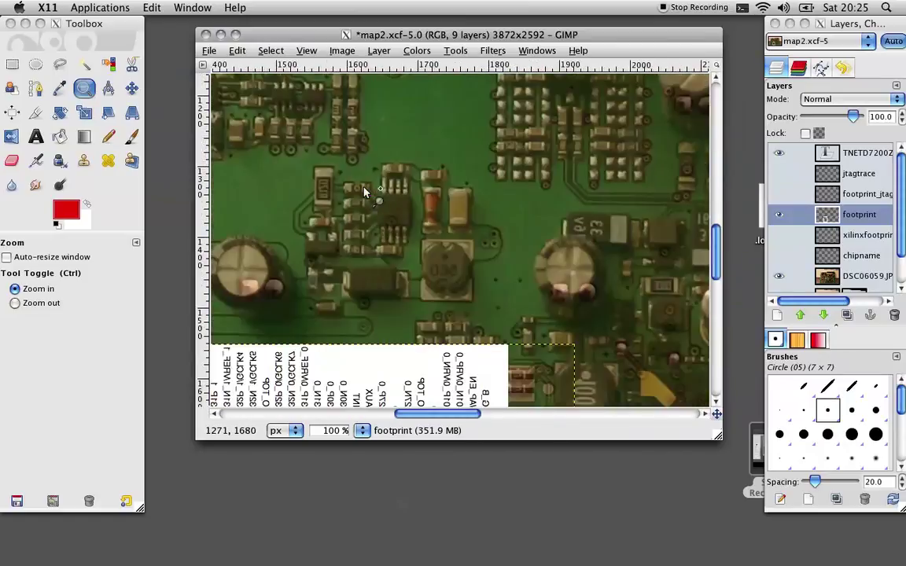
scroll(367, 192, down, 3)
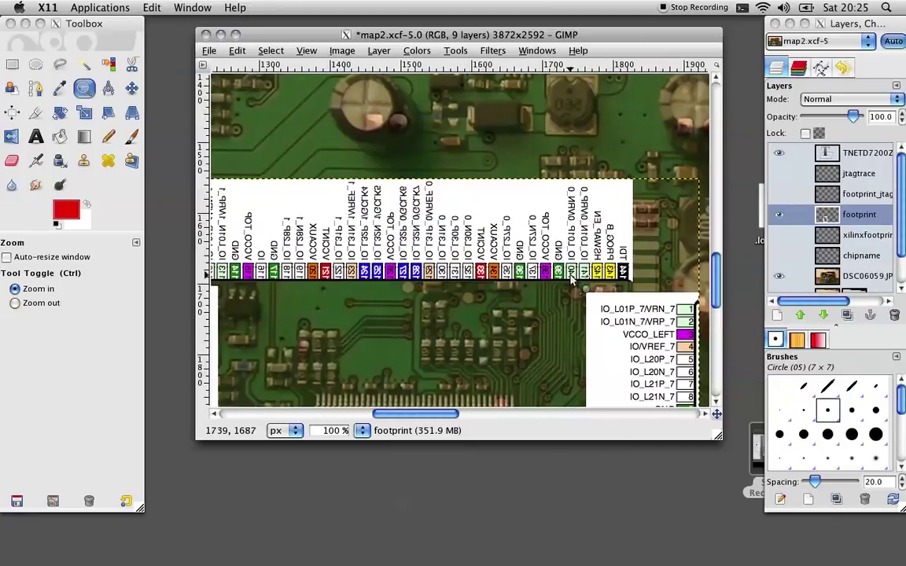
scroll(571, 272, down, 6)
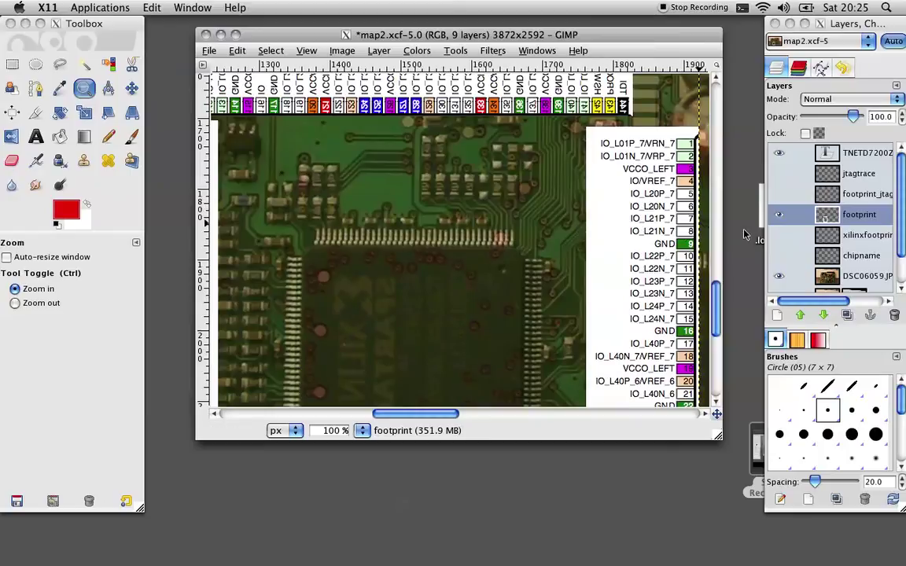
Turn on the red footprint_jtag lines and hide the footprint pin-label layer
click(779, 194)
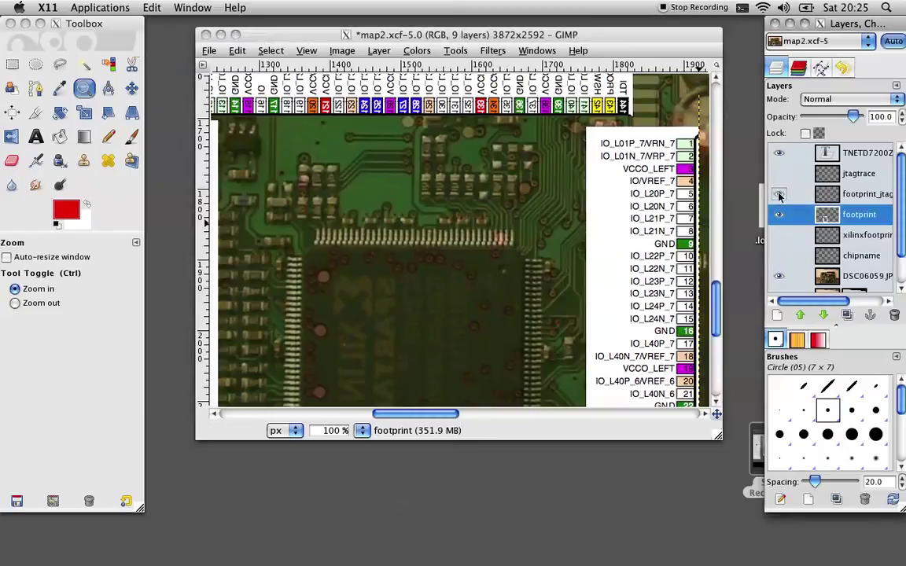
scroll(545, 212, left, 5)
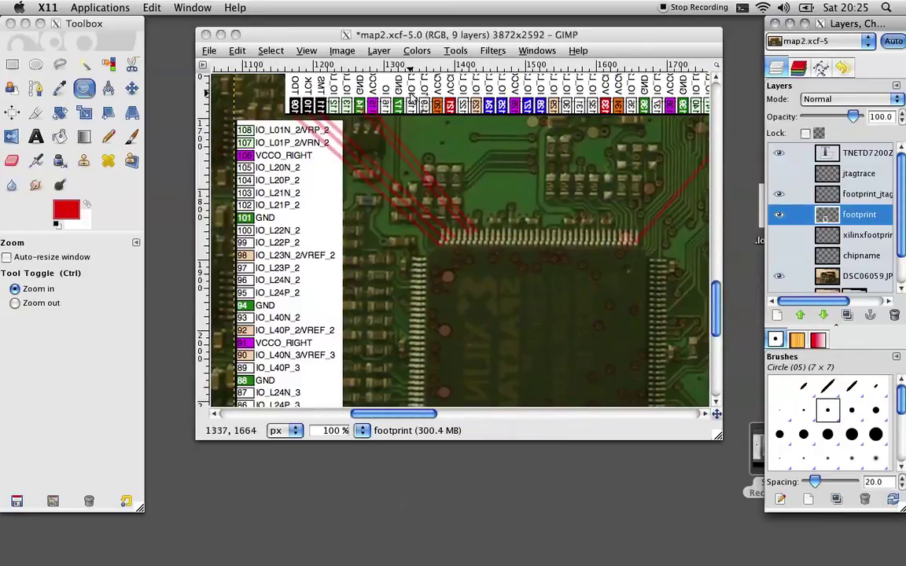
click(780, 215)
Show jtagtrace, hide footprint_jtag, and hide the DSC06059.JPG copy component photo
click(780, 174)
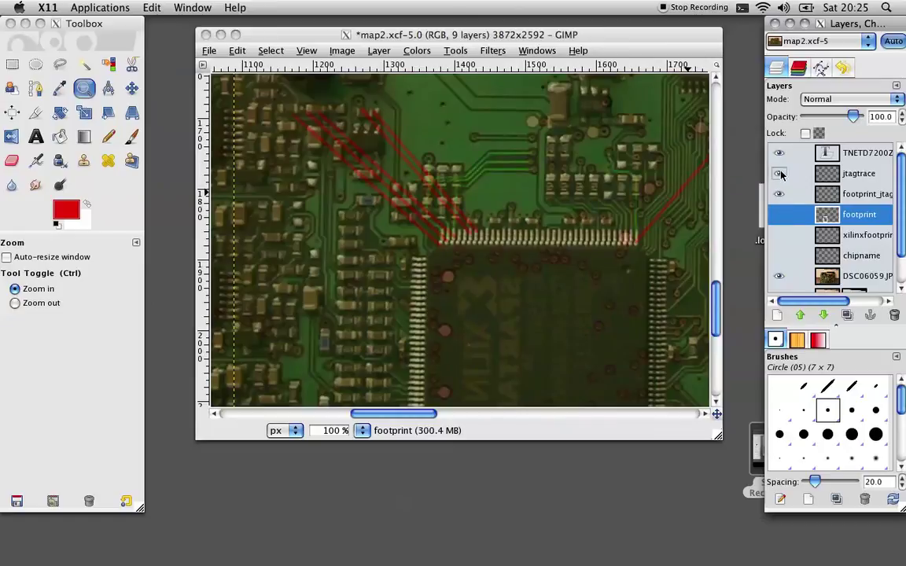
click(780, 194)
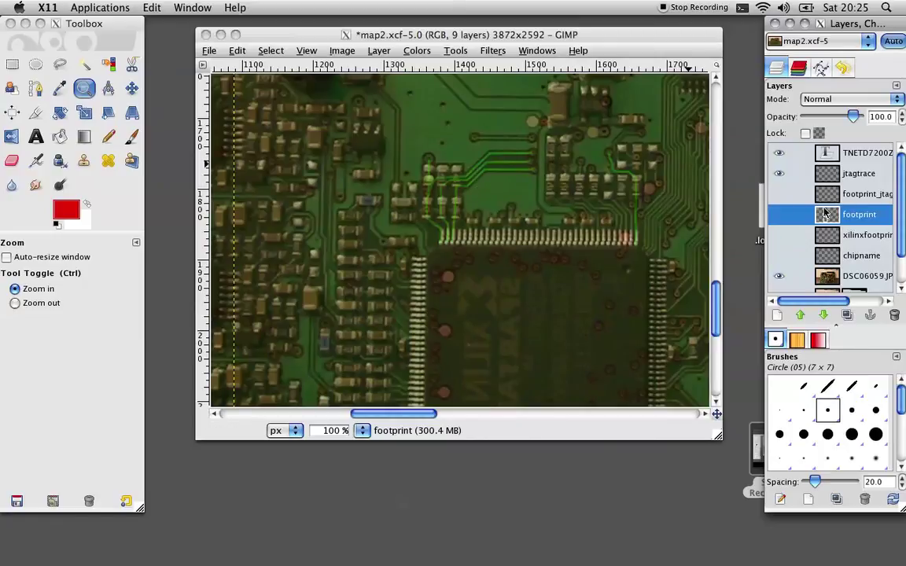
click(836, 275)
click(780, 275)
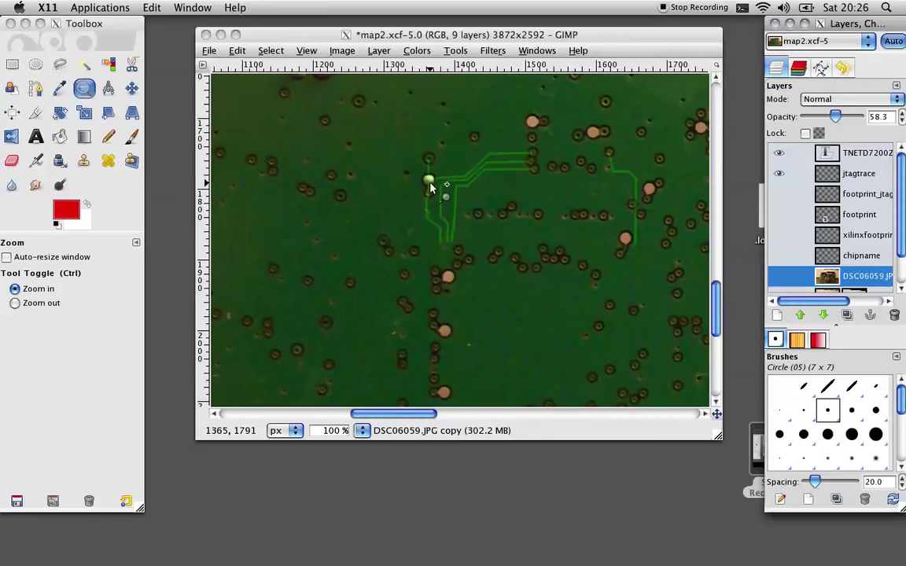
click(400, 418)
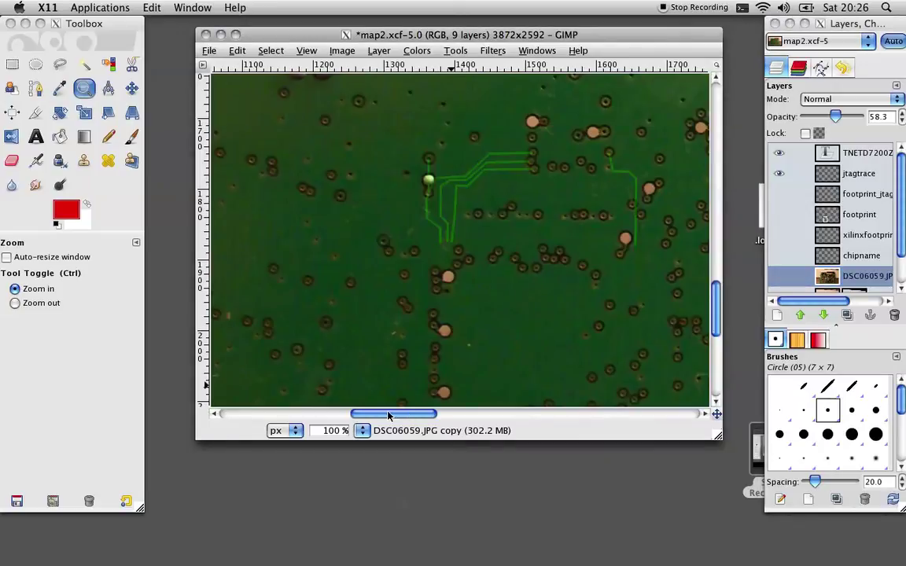
mouse_move(388, 415)
mouse_down()
mouse_move(411, 417)
mouse_move(401, 418)
mouse_up()
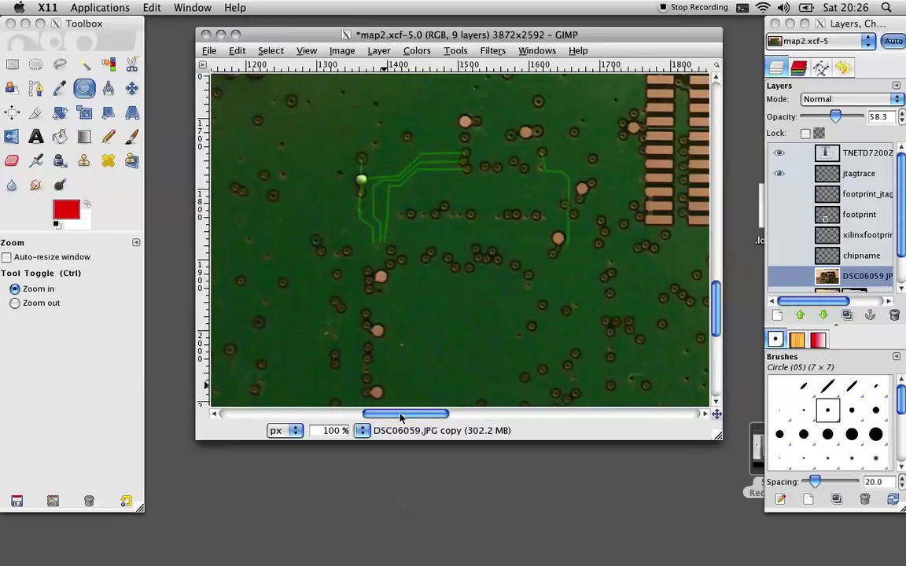
mouse_move(401, 418)
mouse_down()
mouse_move(485, 420)
mouse_move(393, 424)
mouse_up()
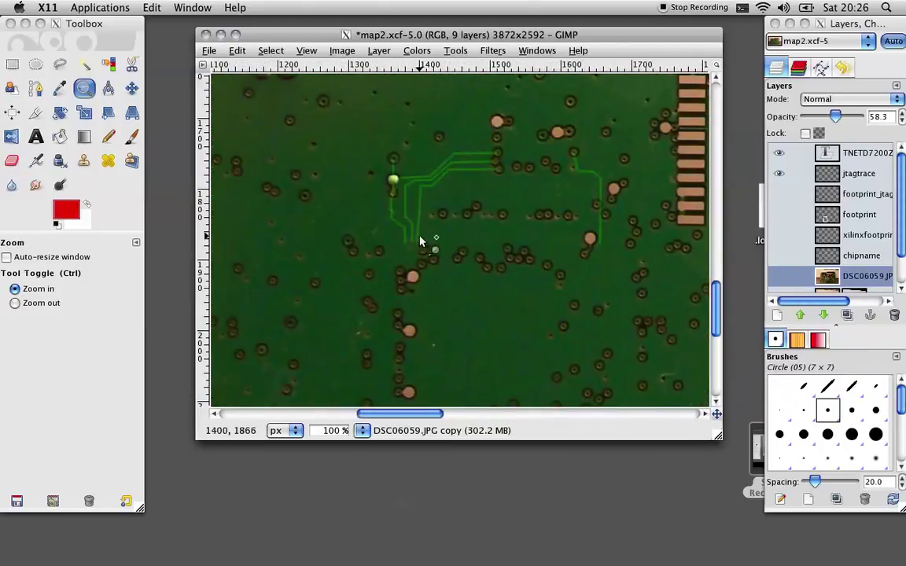
drag(405, 419, 518, 419)
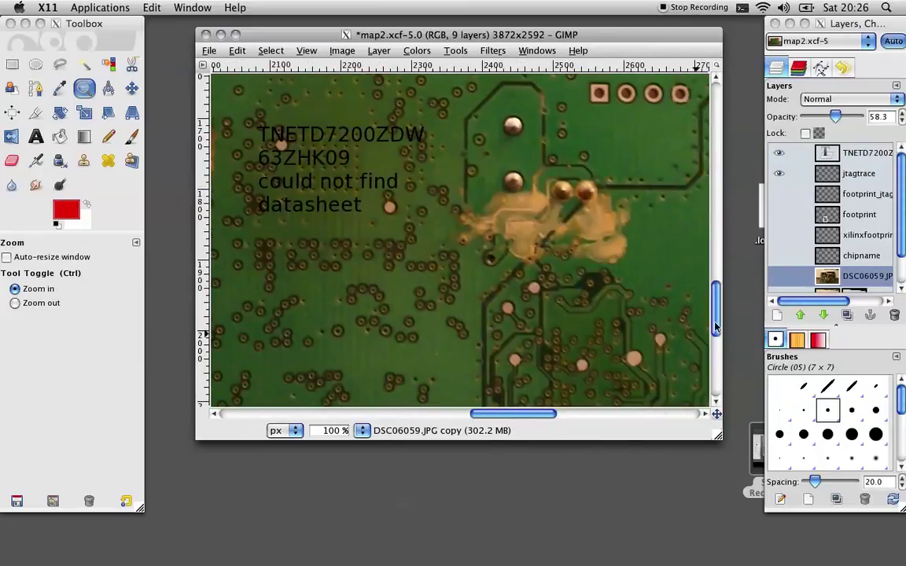
drag(716, 326, 716, 288)
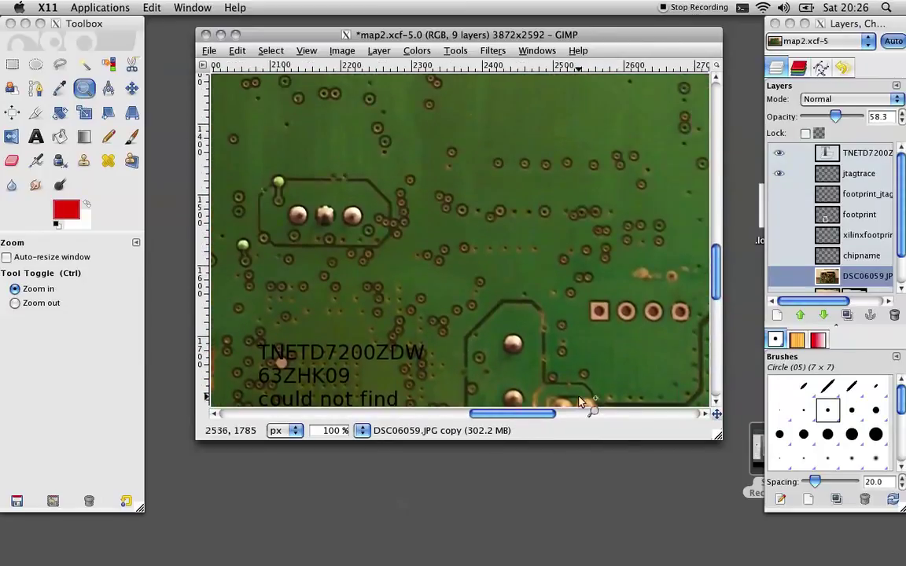
drag(535, 415, 506, 419)
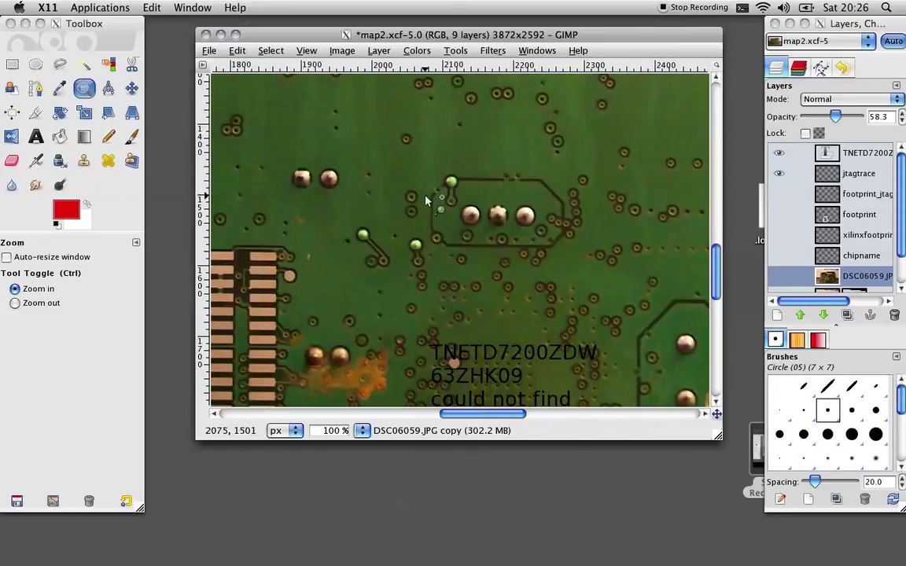
Make the DSC06059.JPG copy layer visible again at 58.3 opacity and pan across the board
click(779, 278)
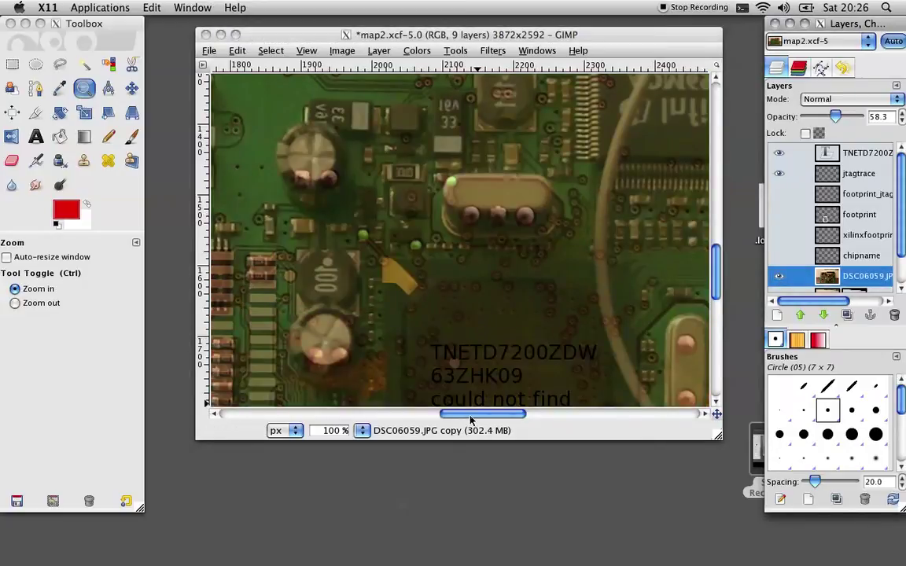
drag(460, 416, 427, 416)
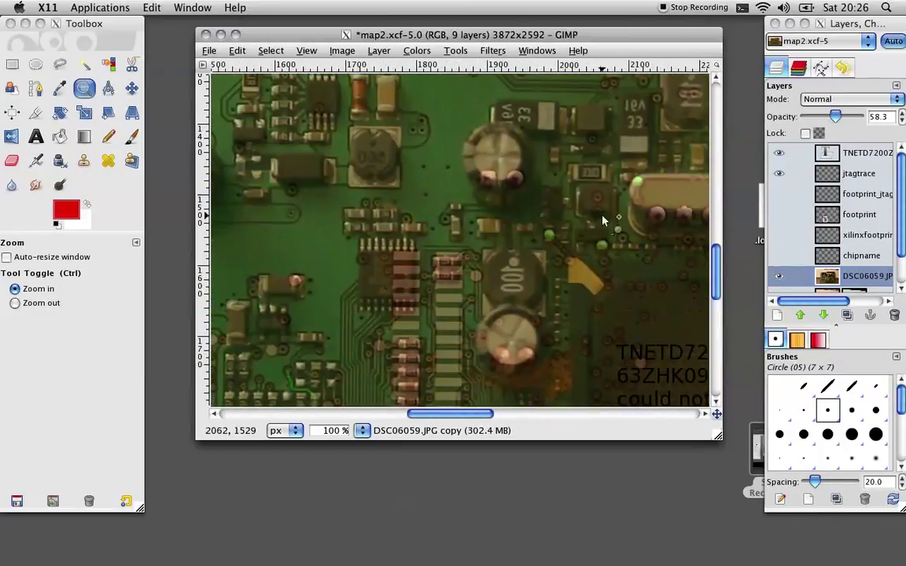
drag(717, 268, 716, 292)
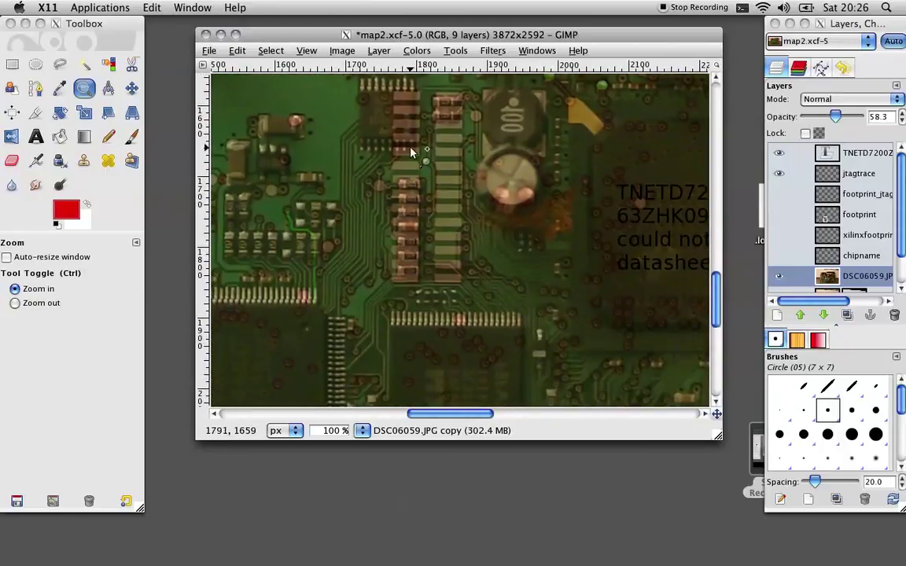